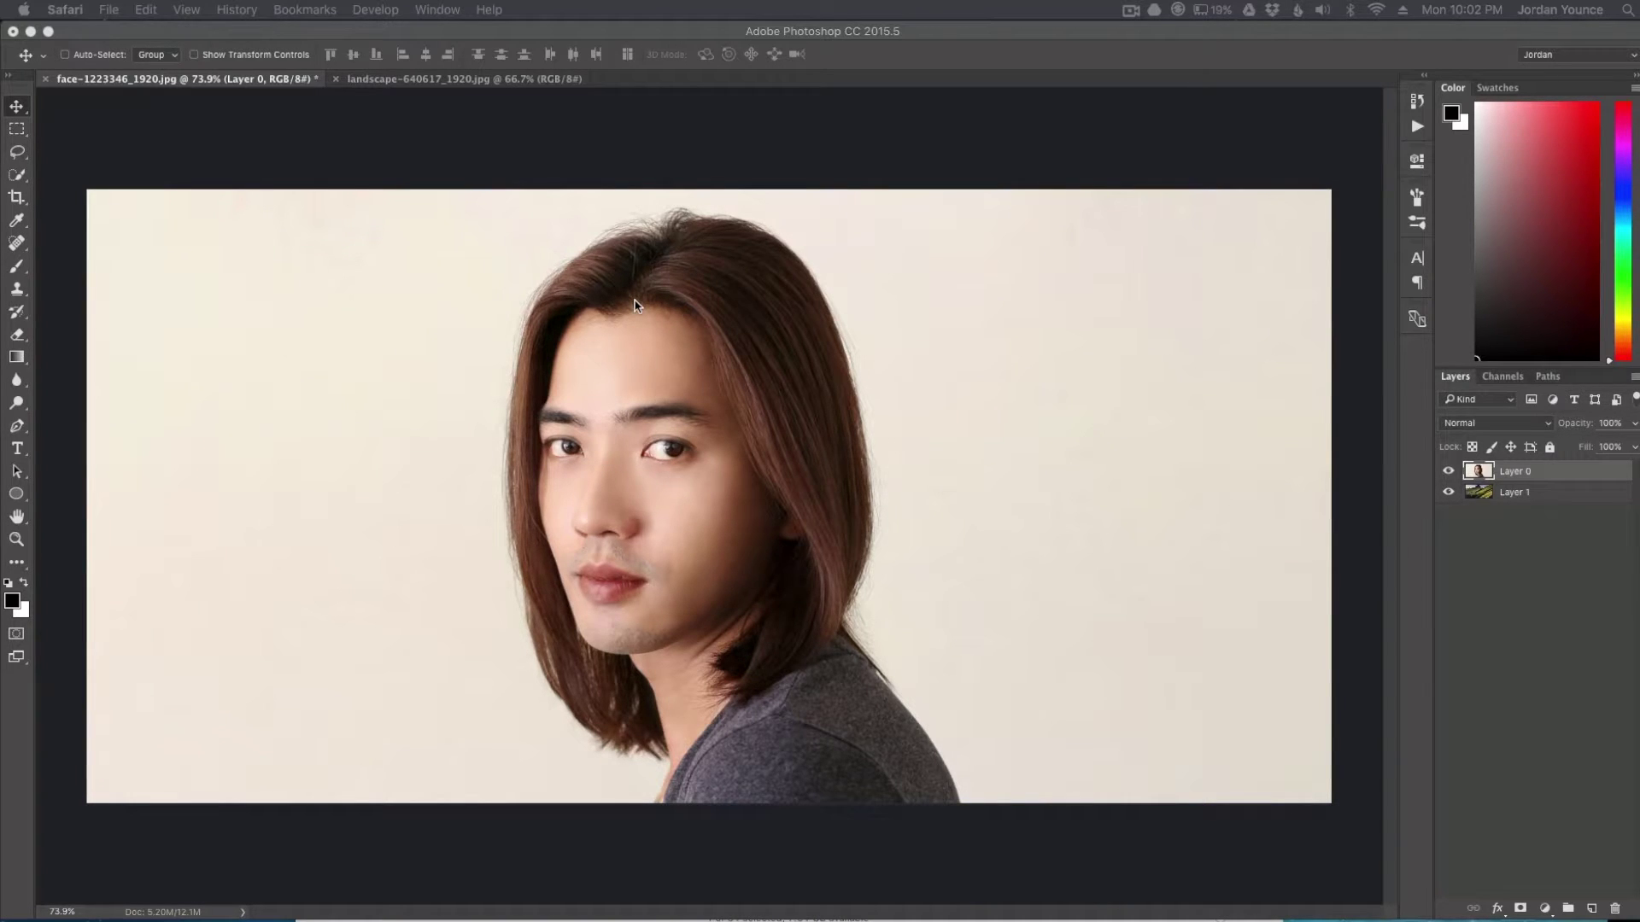
- Briefly hide the portrait to check the landscape, then choose the Quick Selection Tool
click(1448, 470)
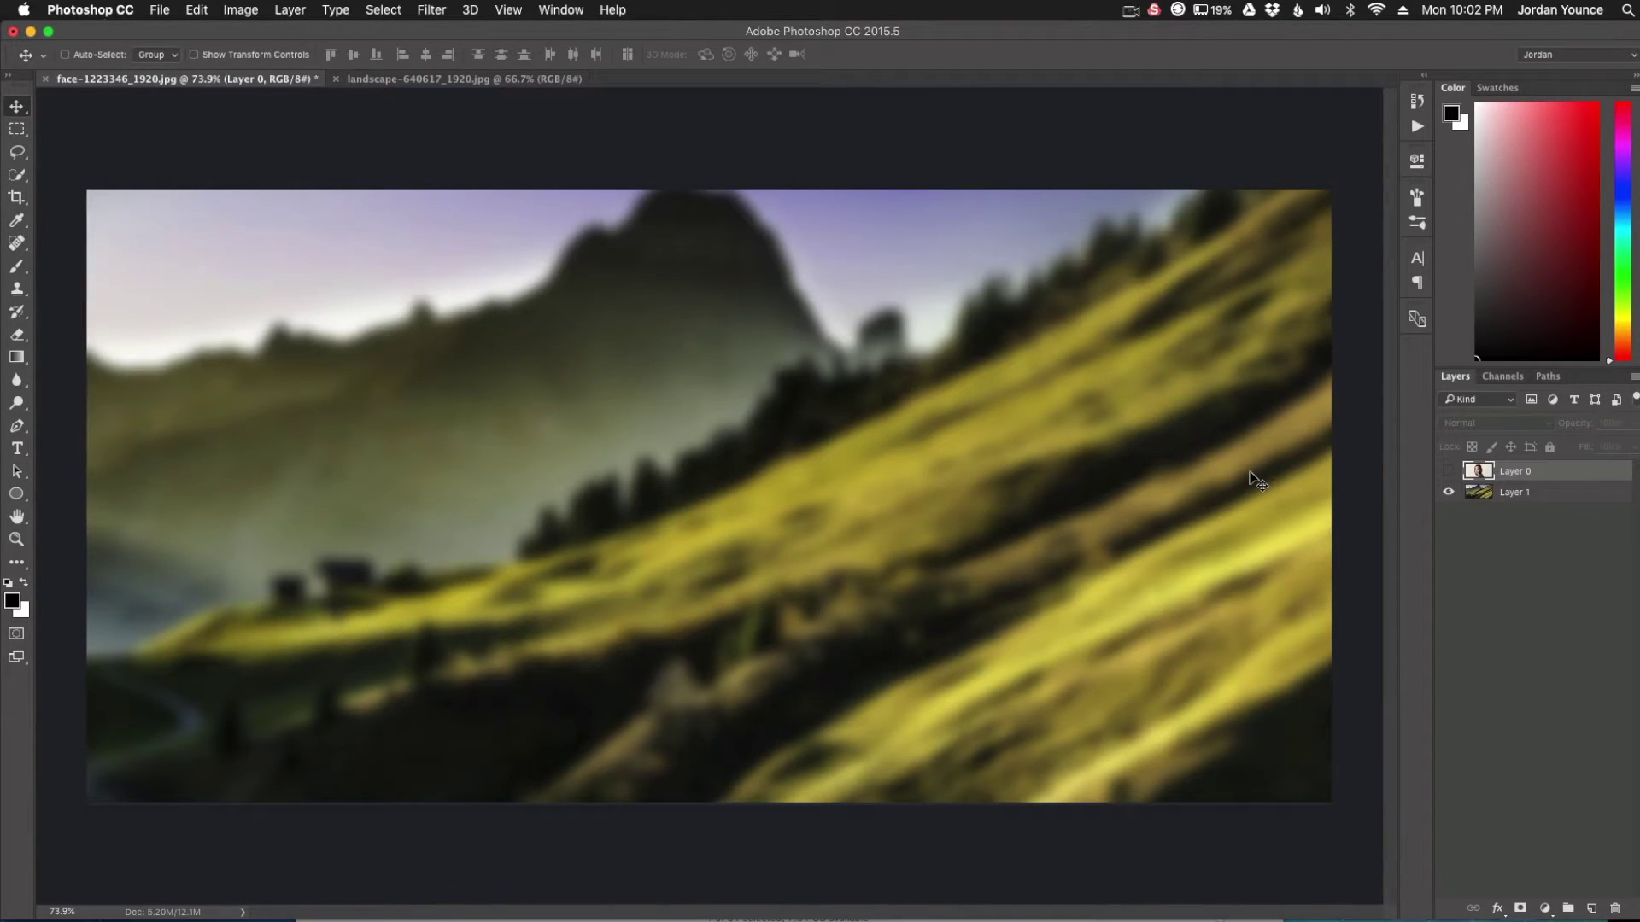
click(1448, 471)
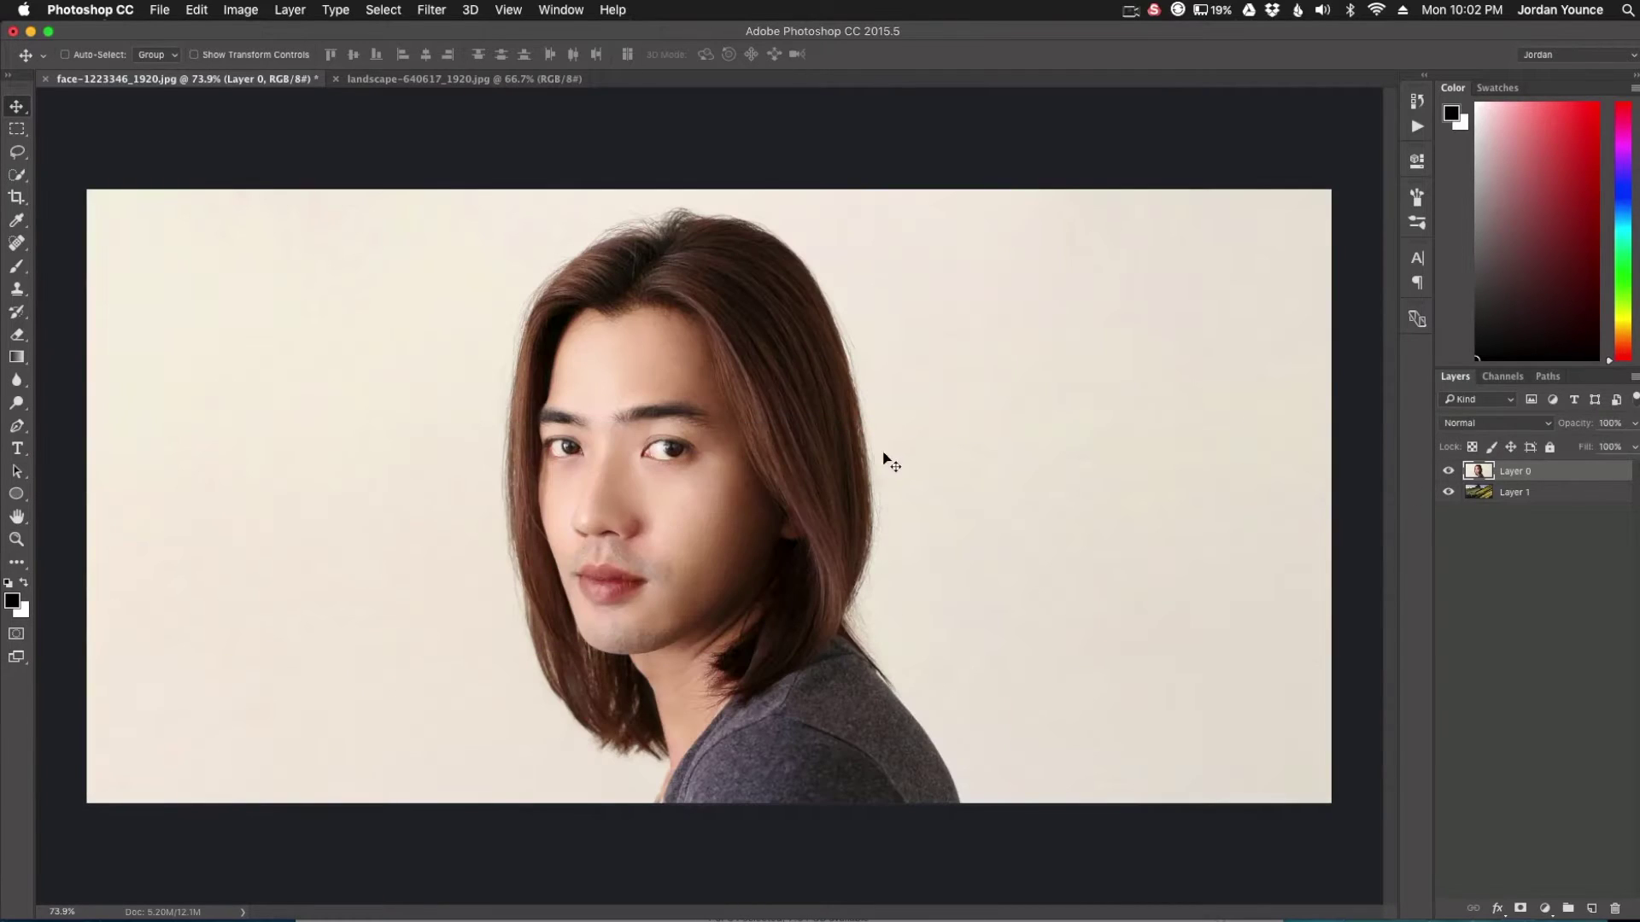
click(16, 177)
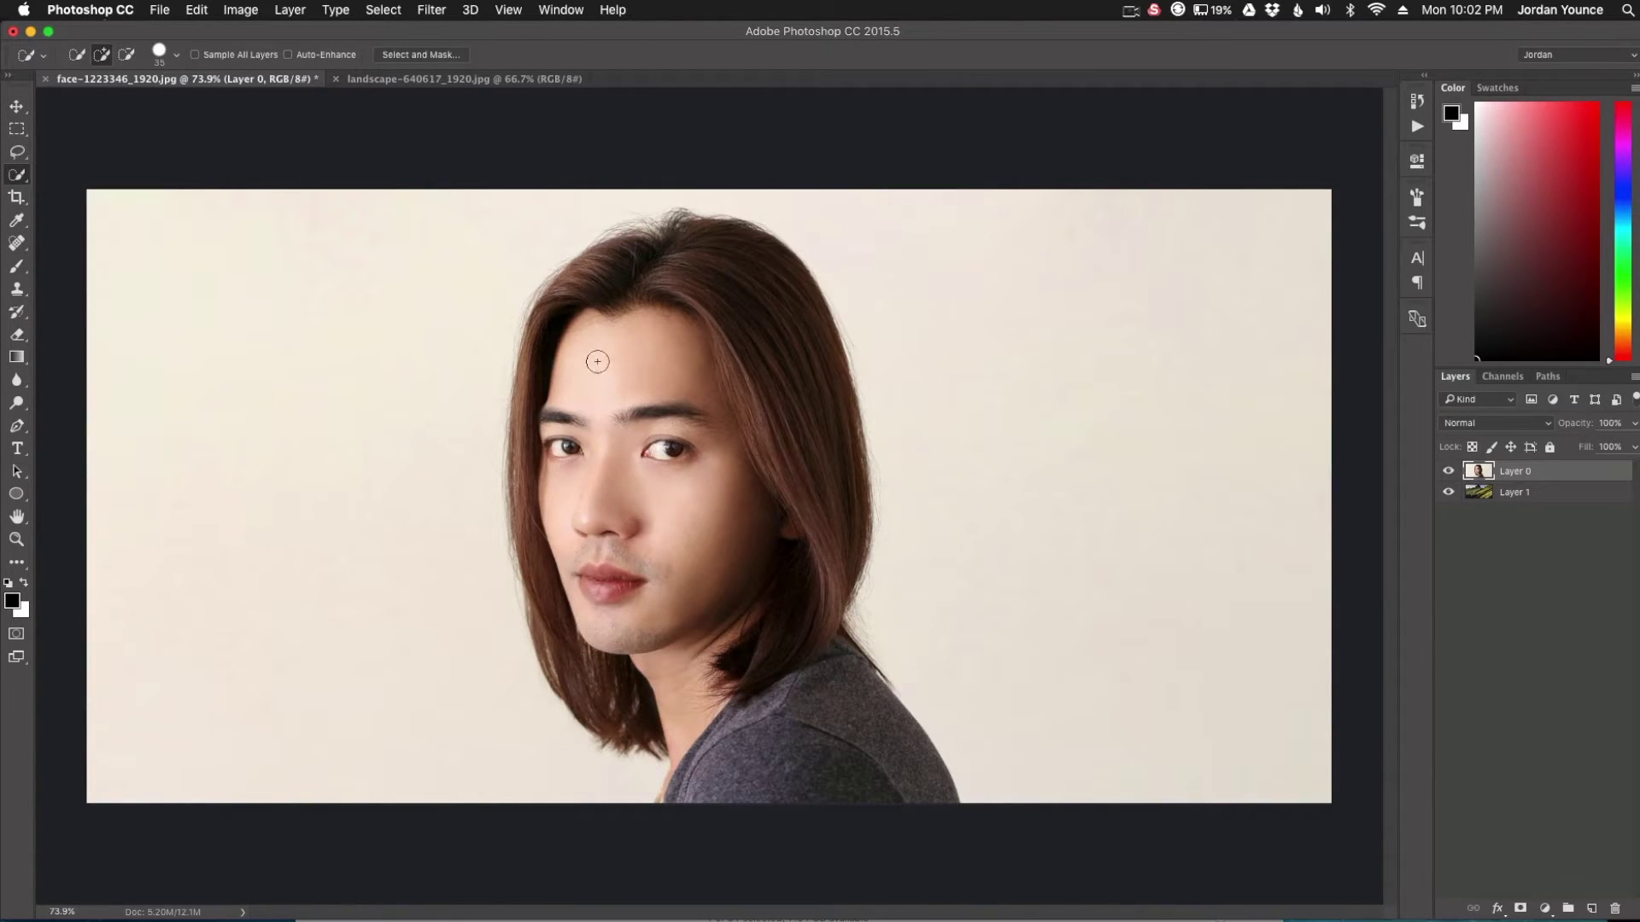
click(12, 177)
click(51, 196)
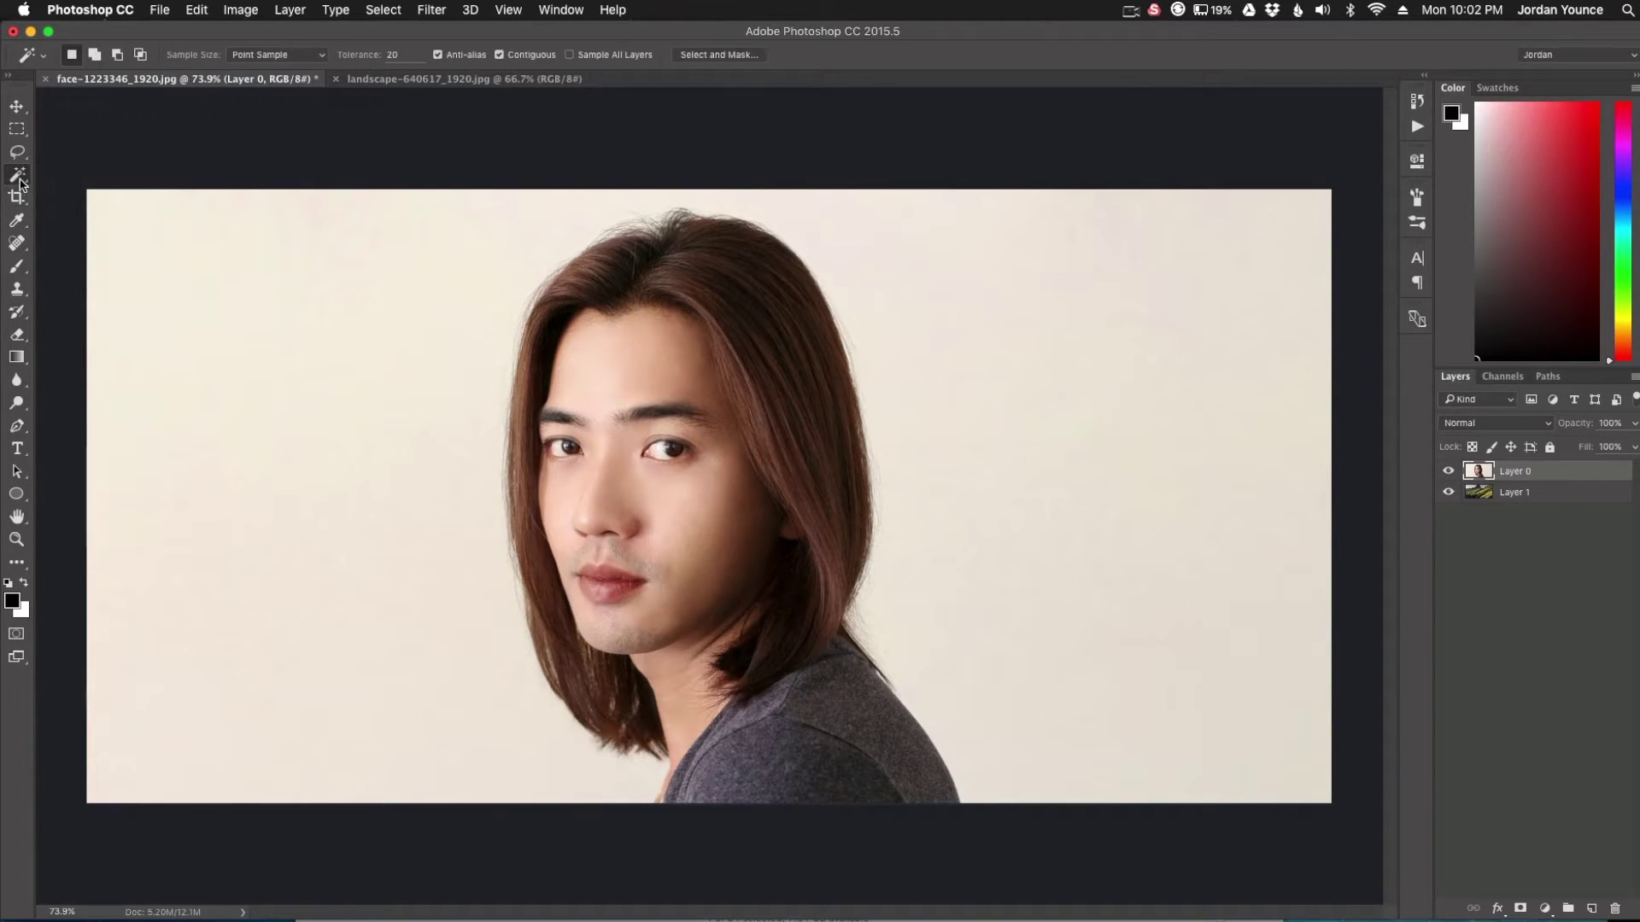
click(19, 178)
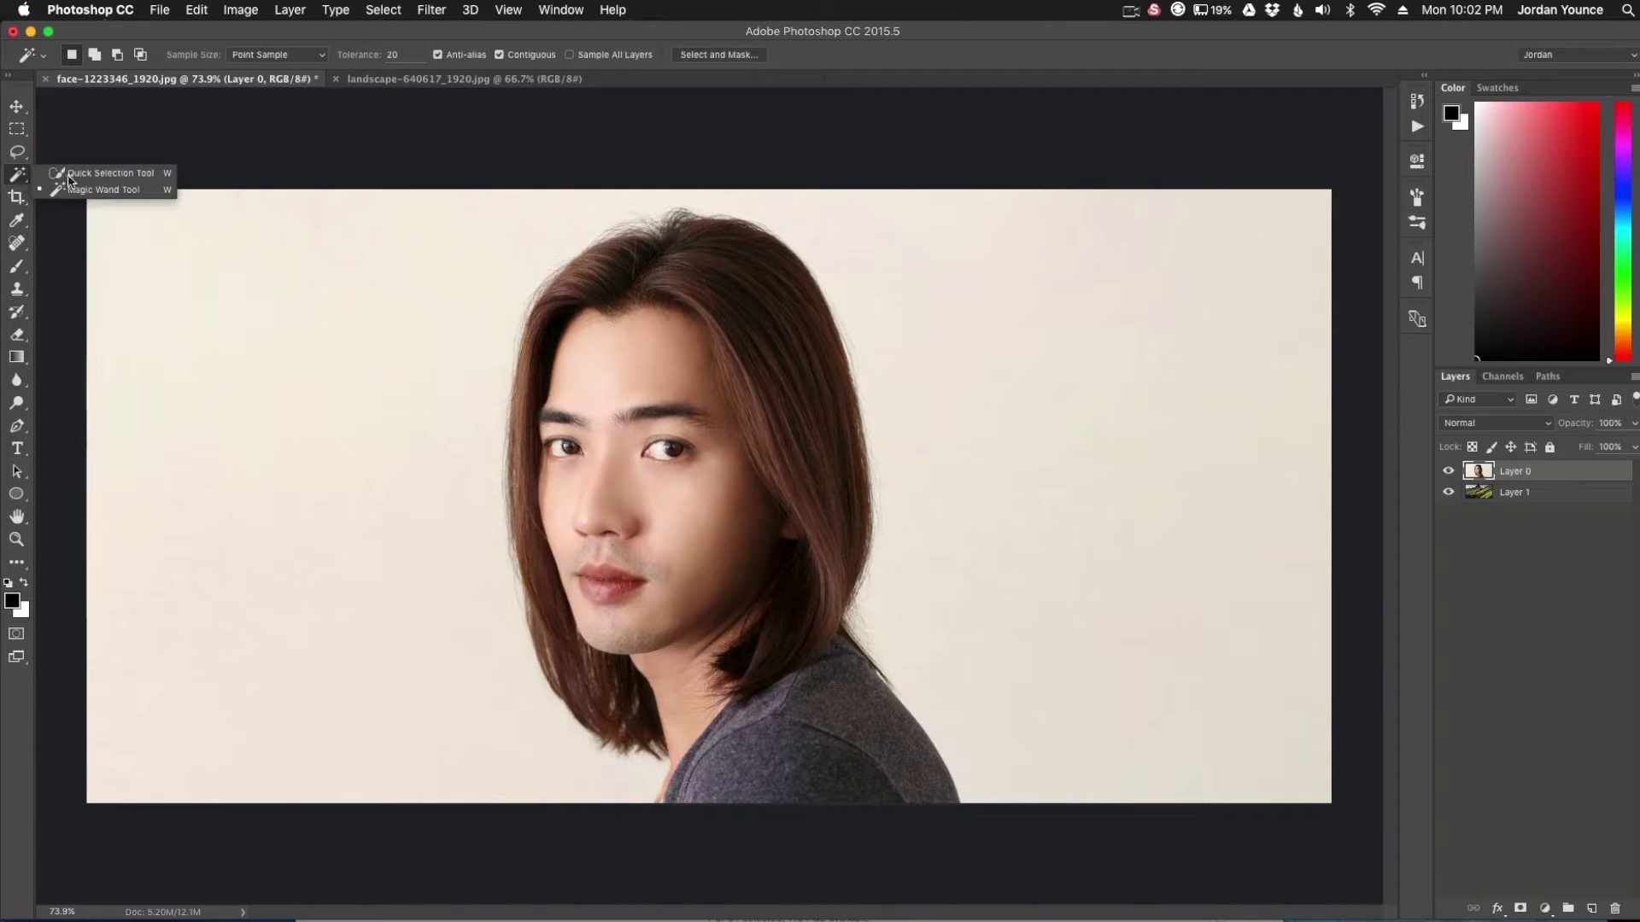
click(60, 177)
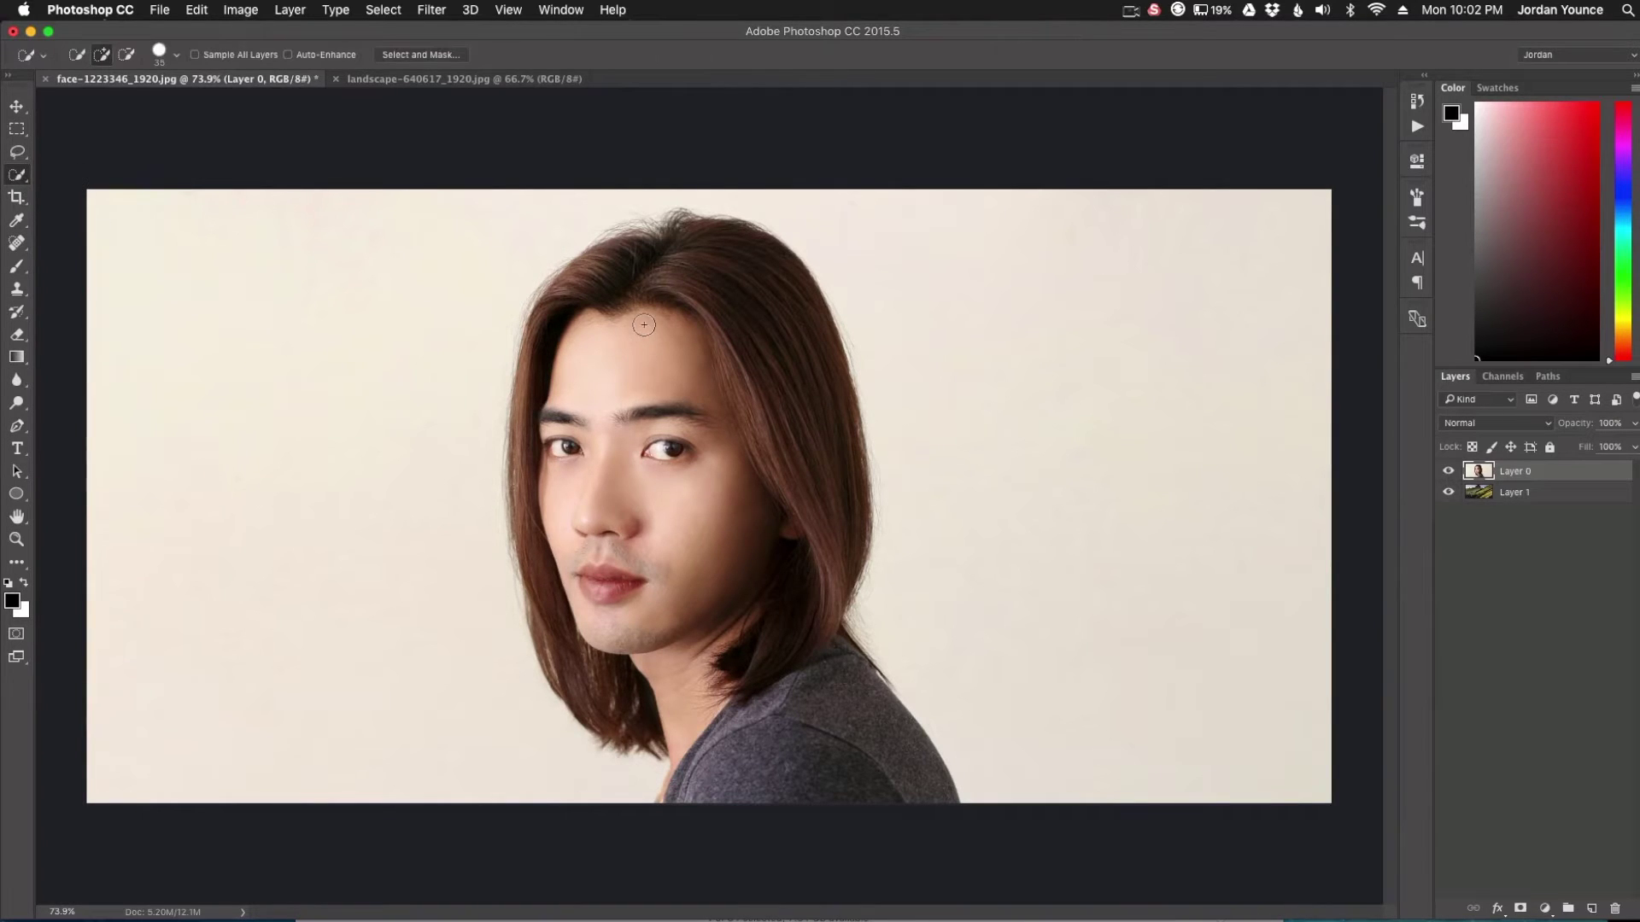
- Set the quick selection brush to 42 px size and about 78% hardness
click(176, 56)
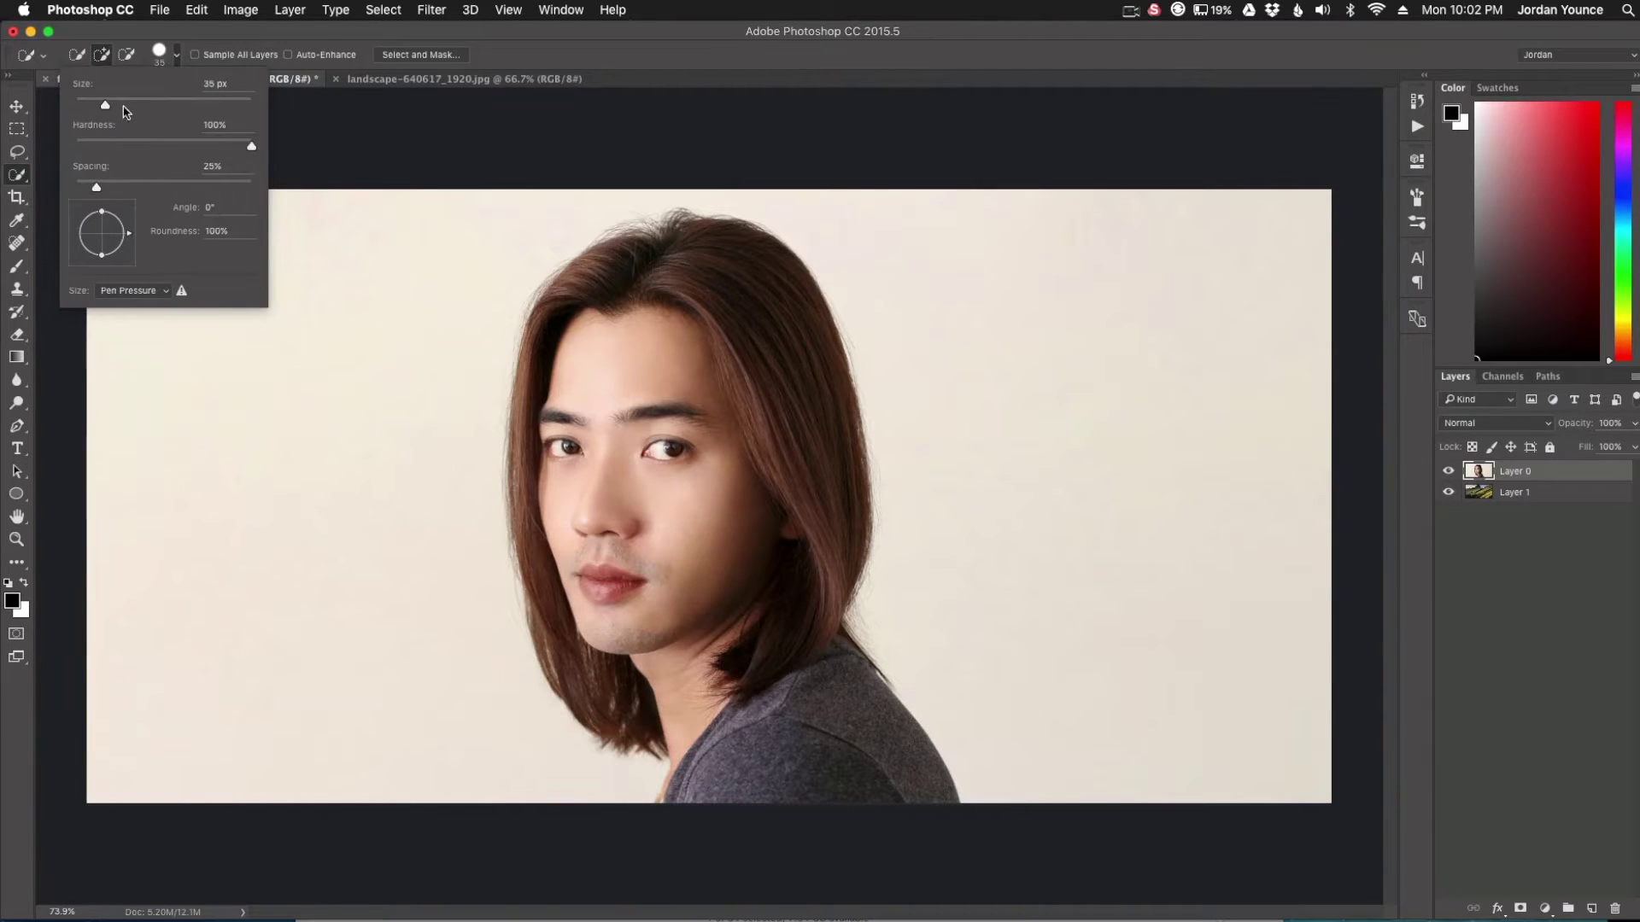
drag(105, 106, 110, 107)
drag(251, 146, 207, 147)
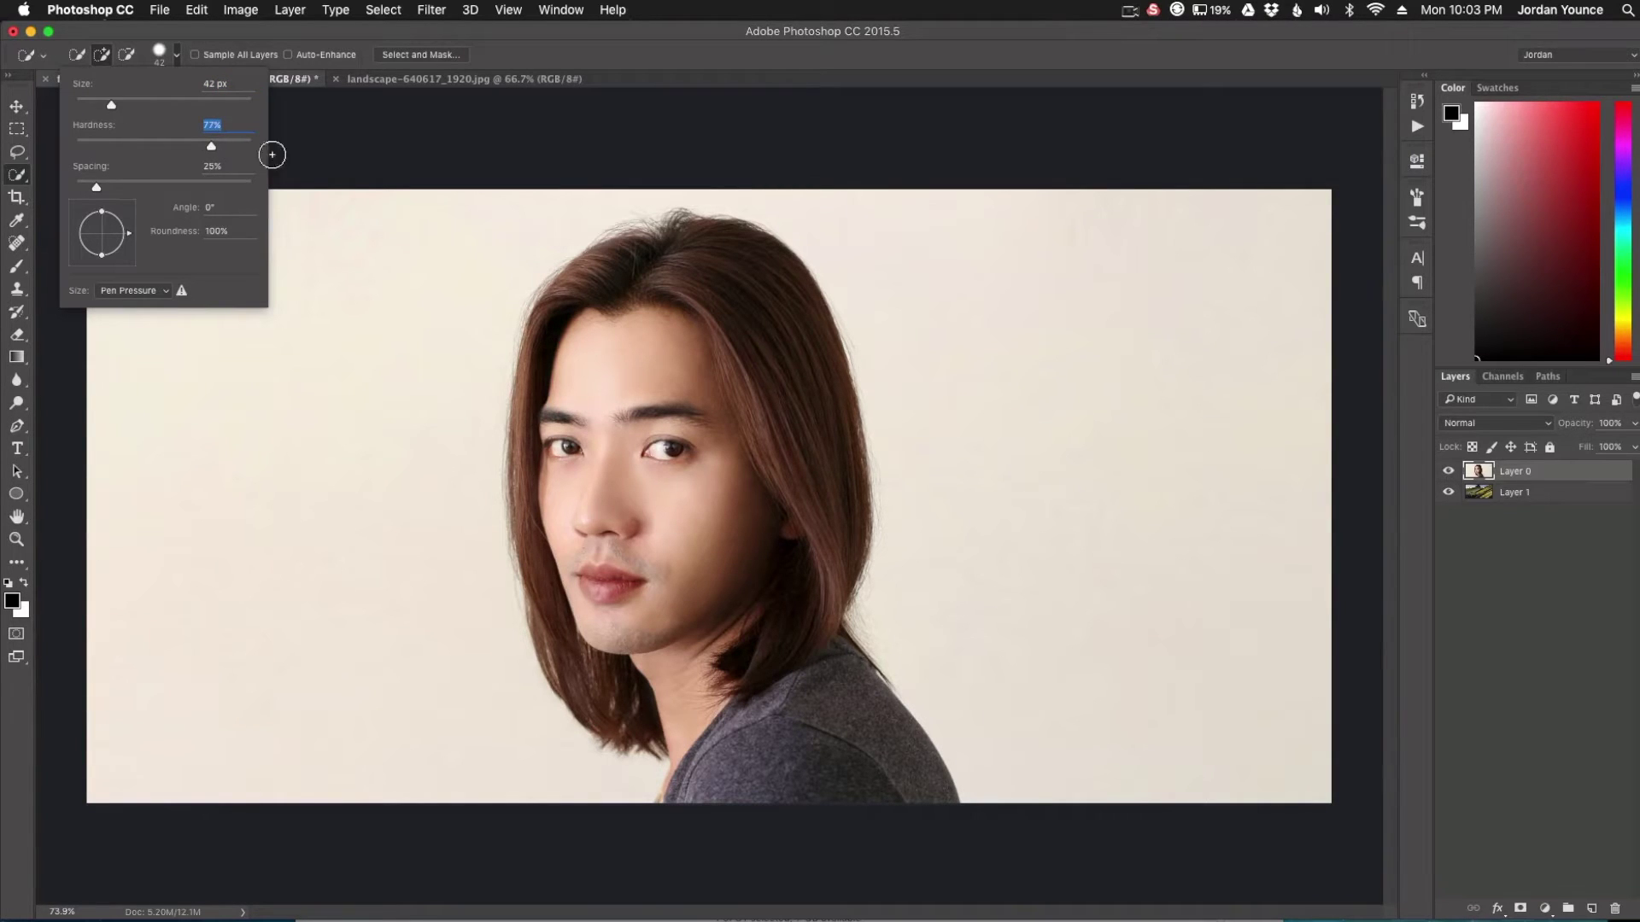
key(Return)
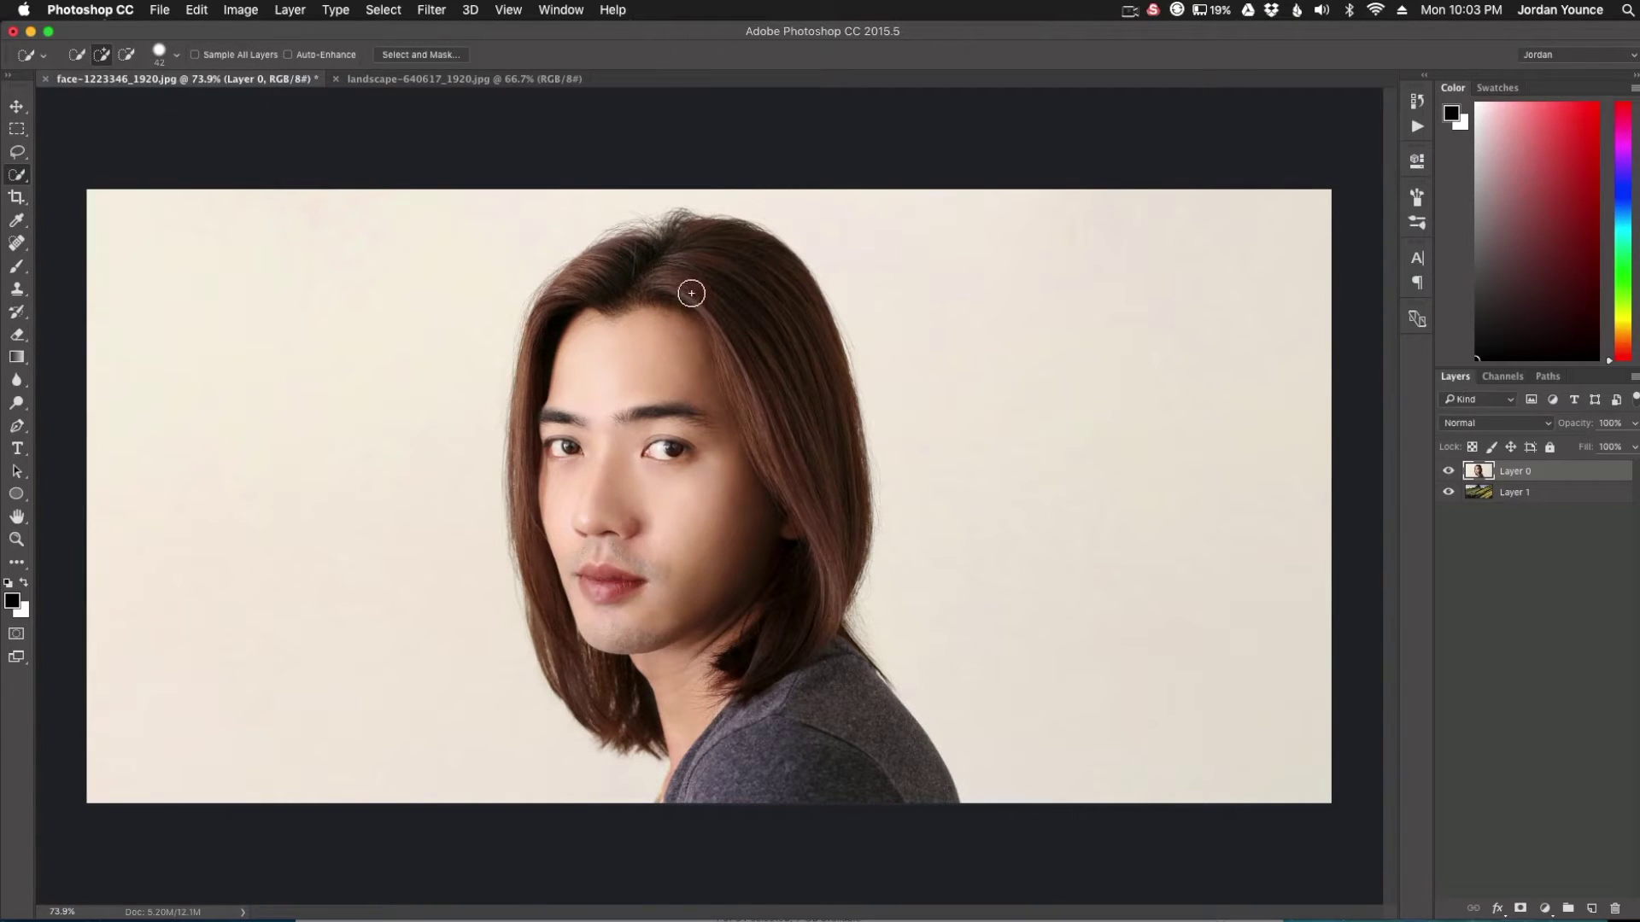
- Paint a selection over the man's hair and shoulders, trying a layer mask and undoing it
mouse_move(689, 282)
mouse_down()
mouse_move(571, 292)
mouse_move(547, 315)
mouse_move(528, 439)
mouse_move(568, 663)
mouse_move(694, 751)
mouse_move(674, 798)
mouse_up()
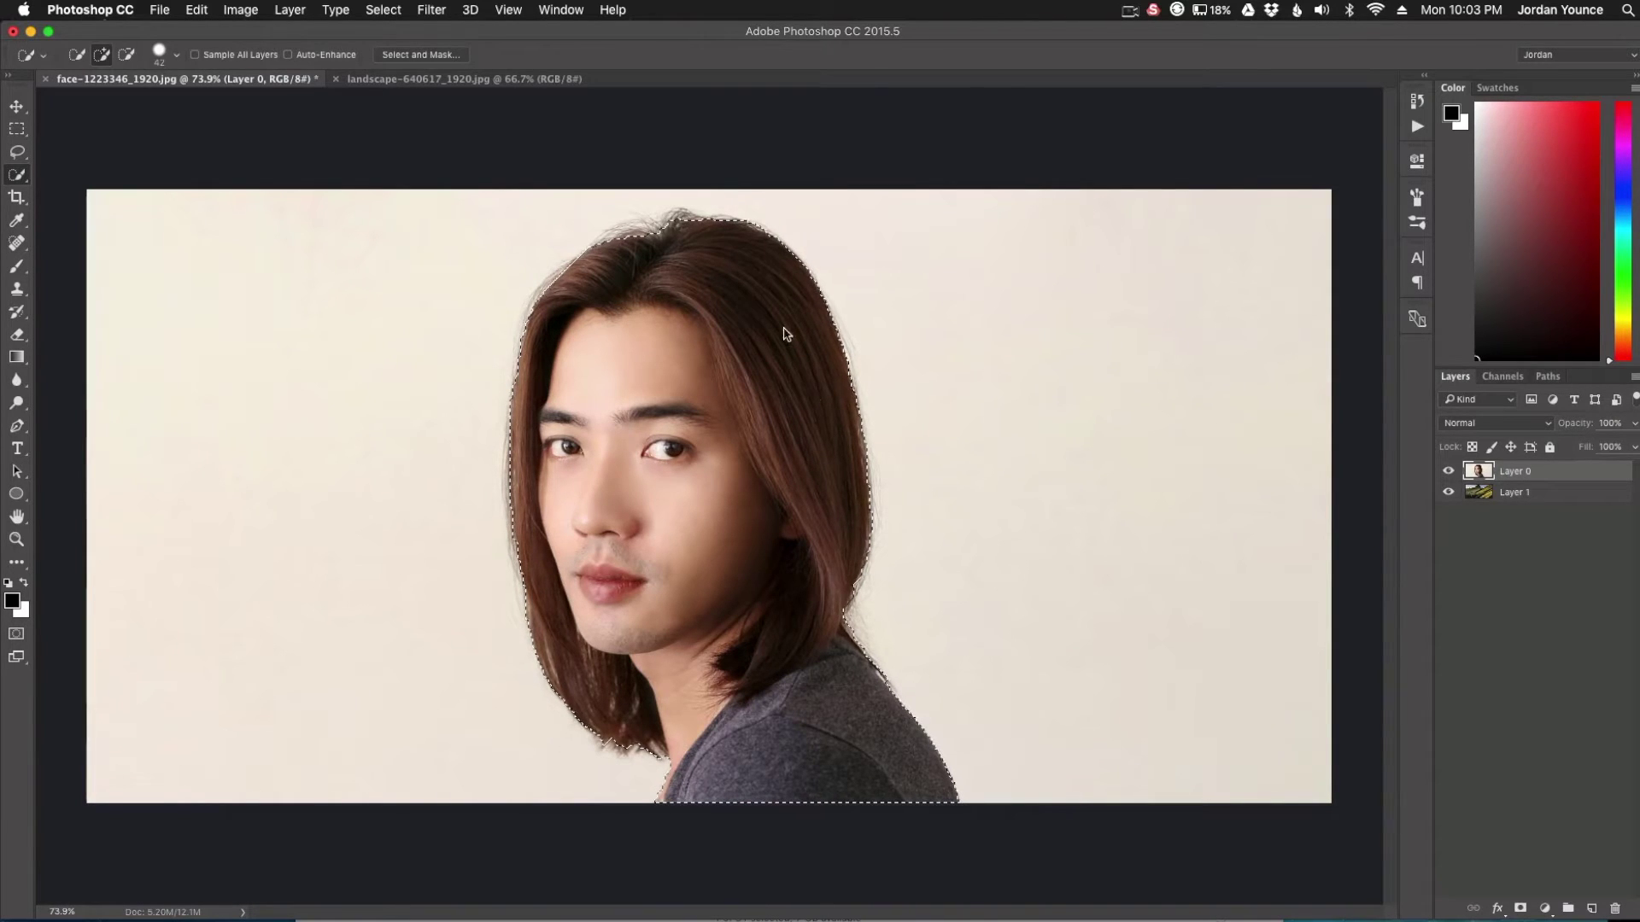
drag(699, 228, 602, 247)
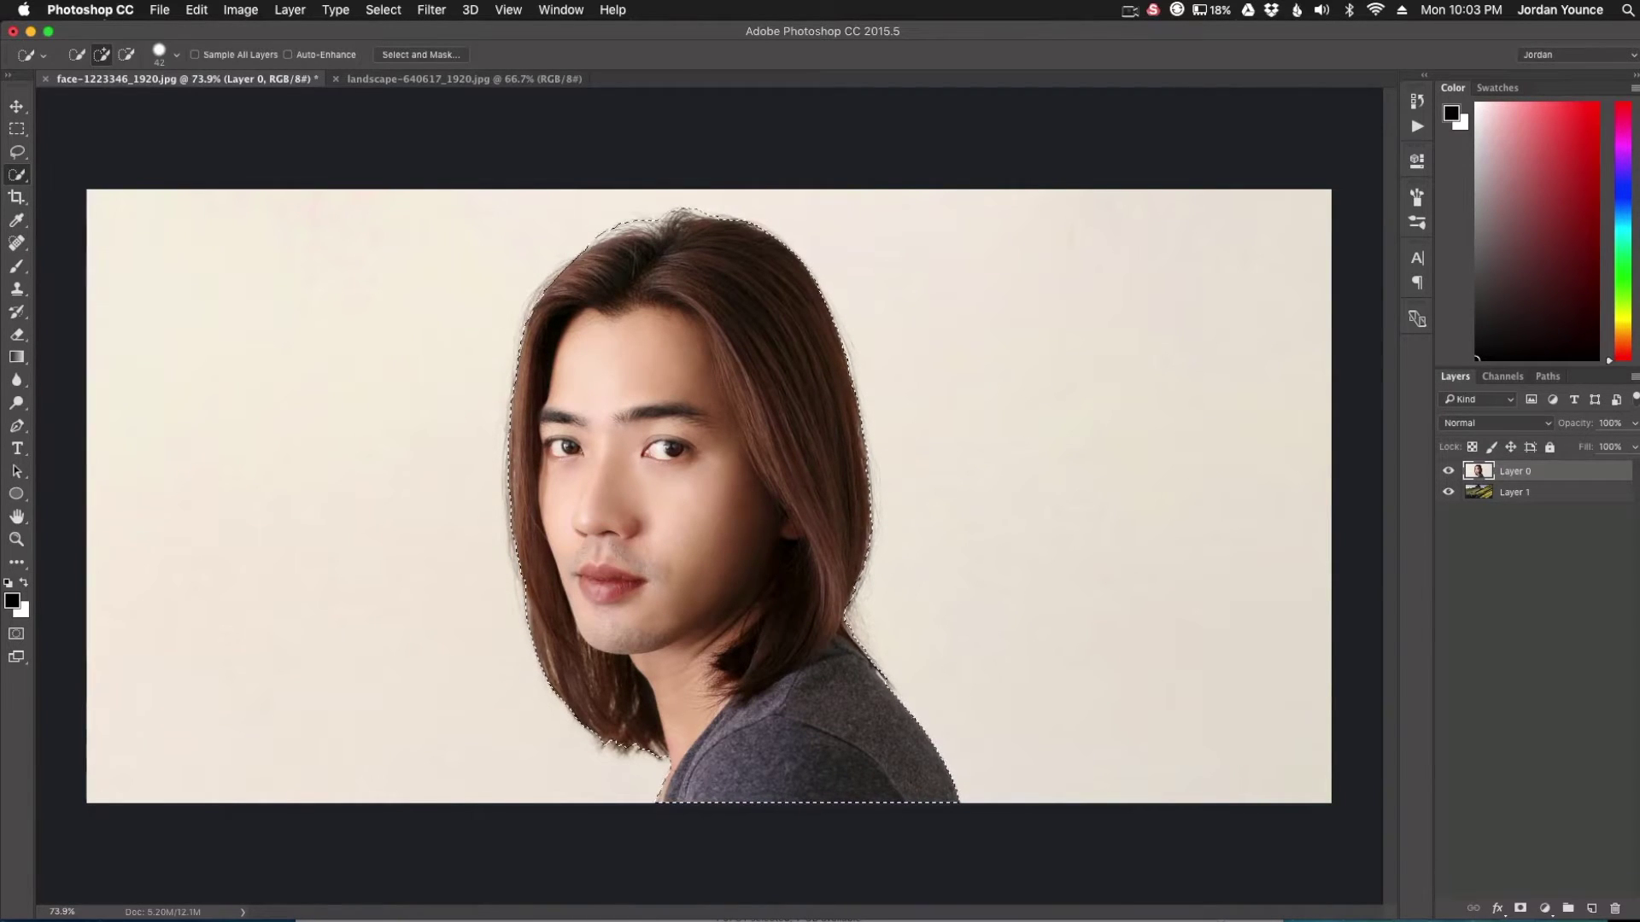
click(1521, 909)
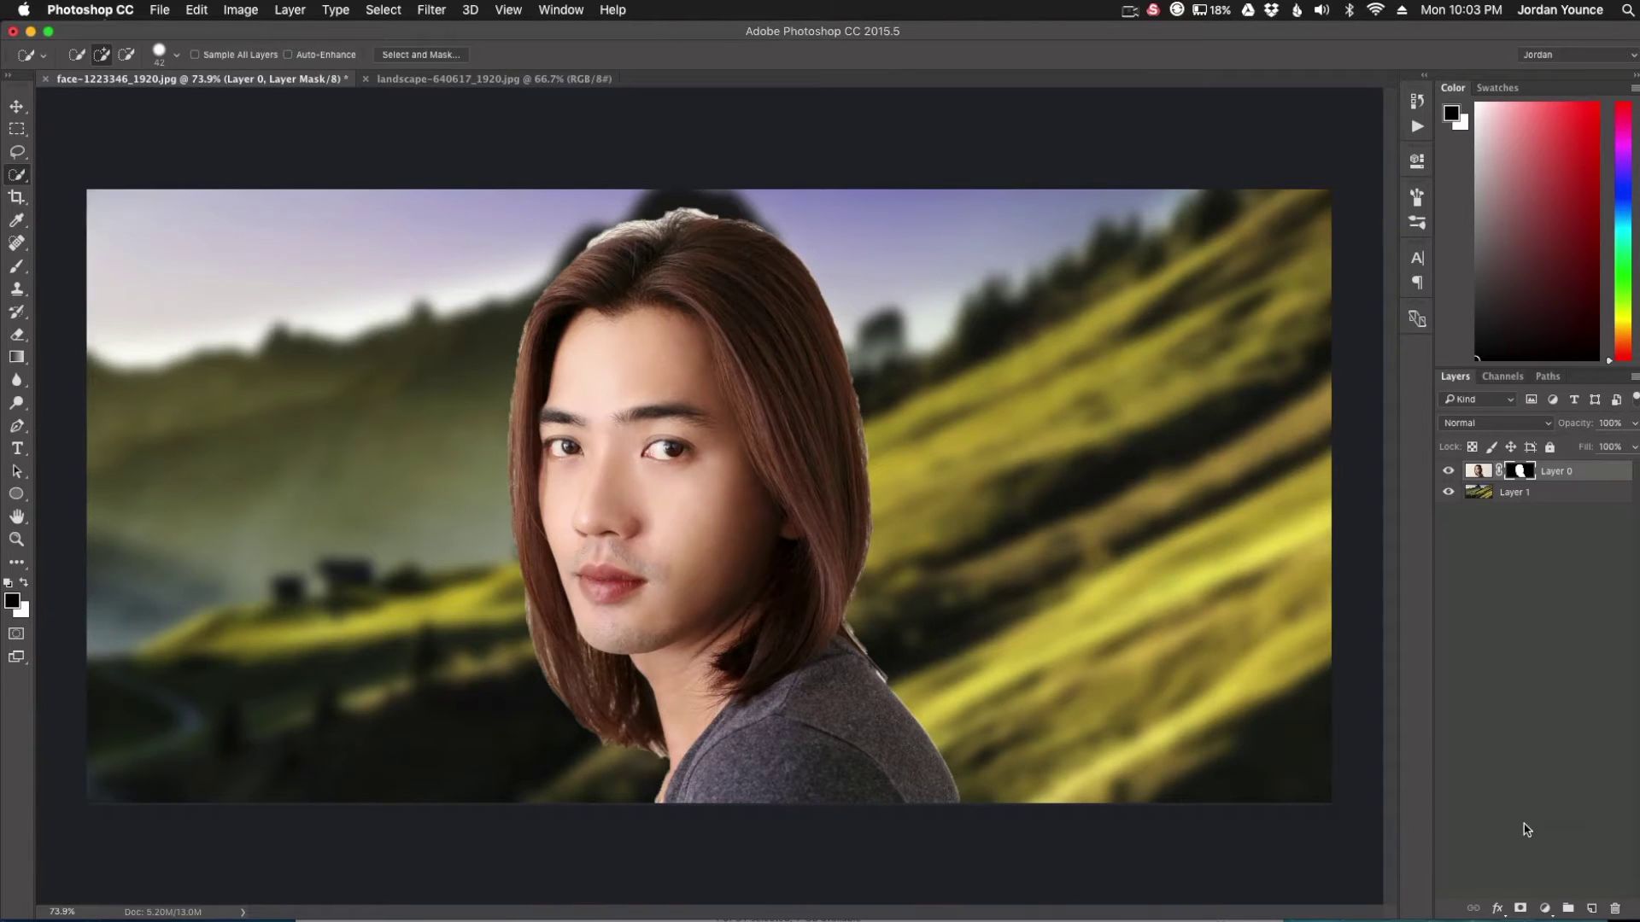
key(cmd+z)
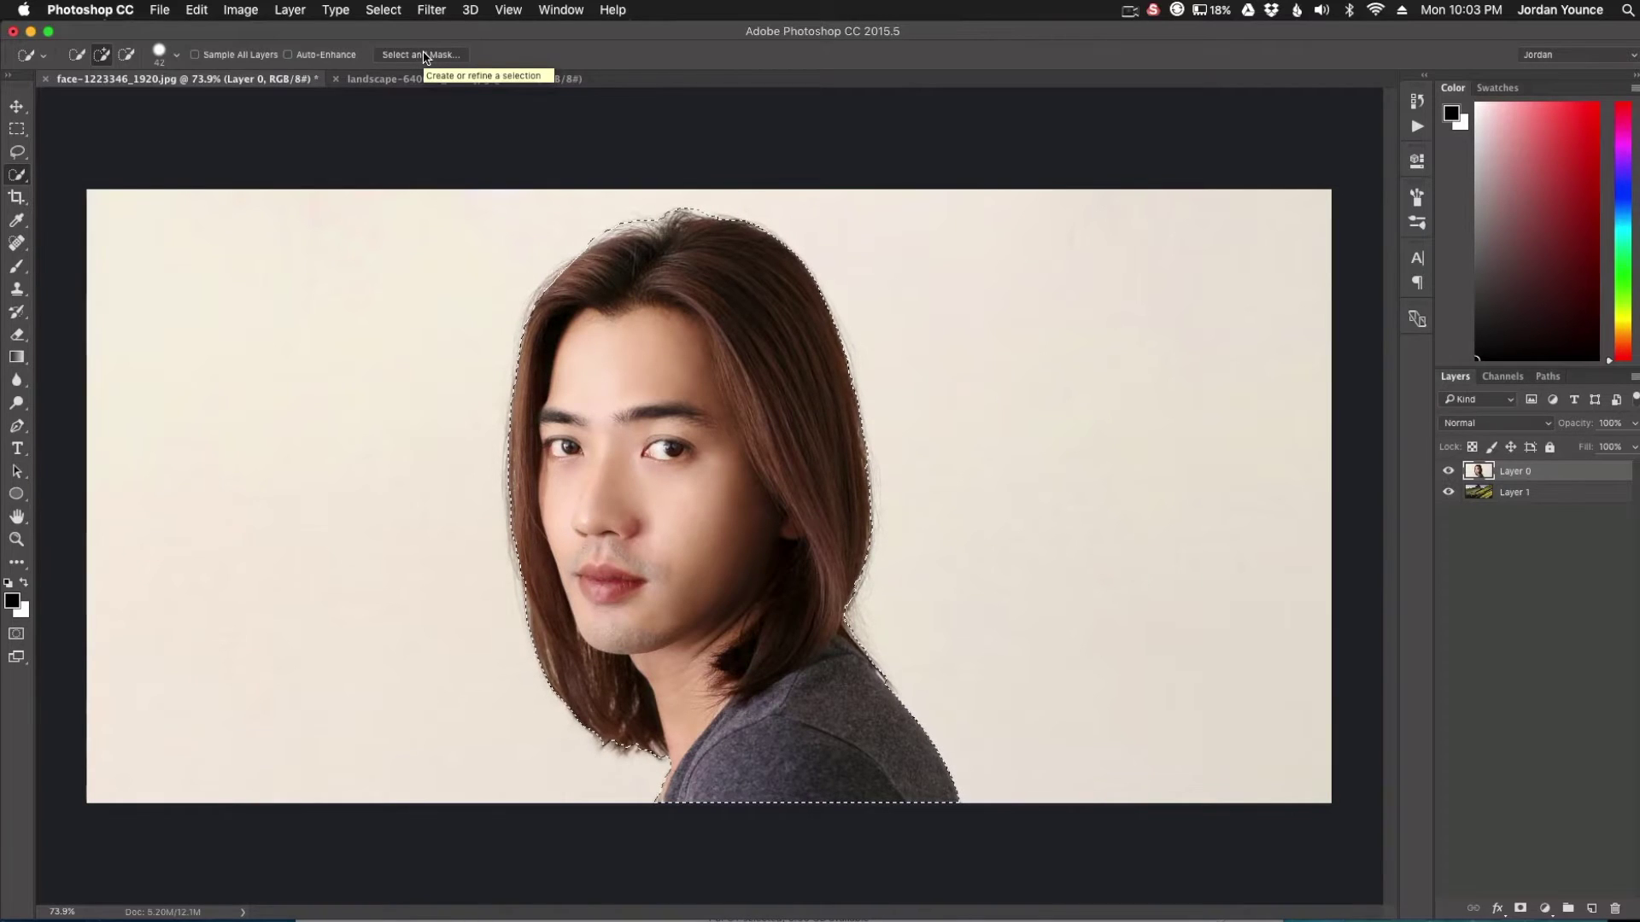
- In Select and Mask, return preview transparency to 100% and enable Smart Radius at 10 px
click(422, 55)
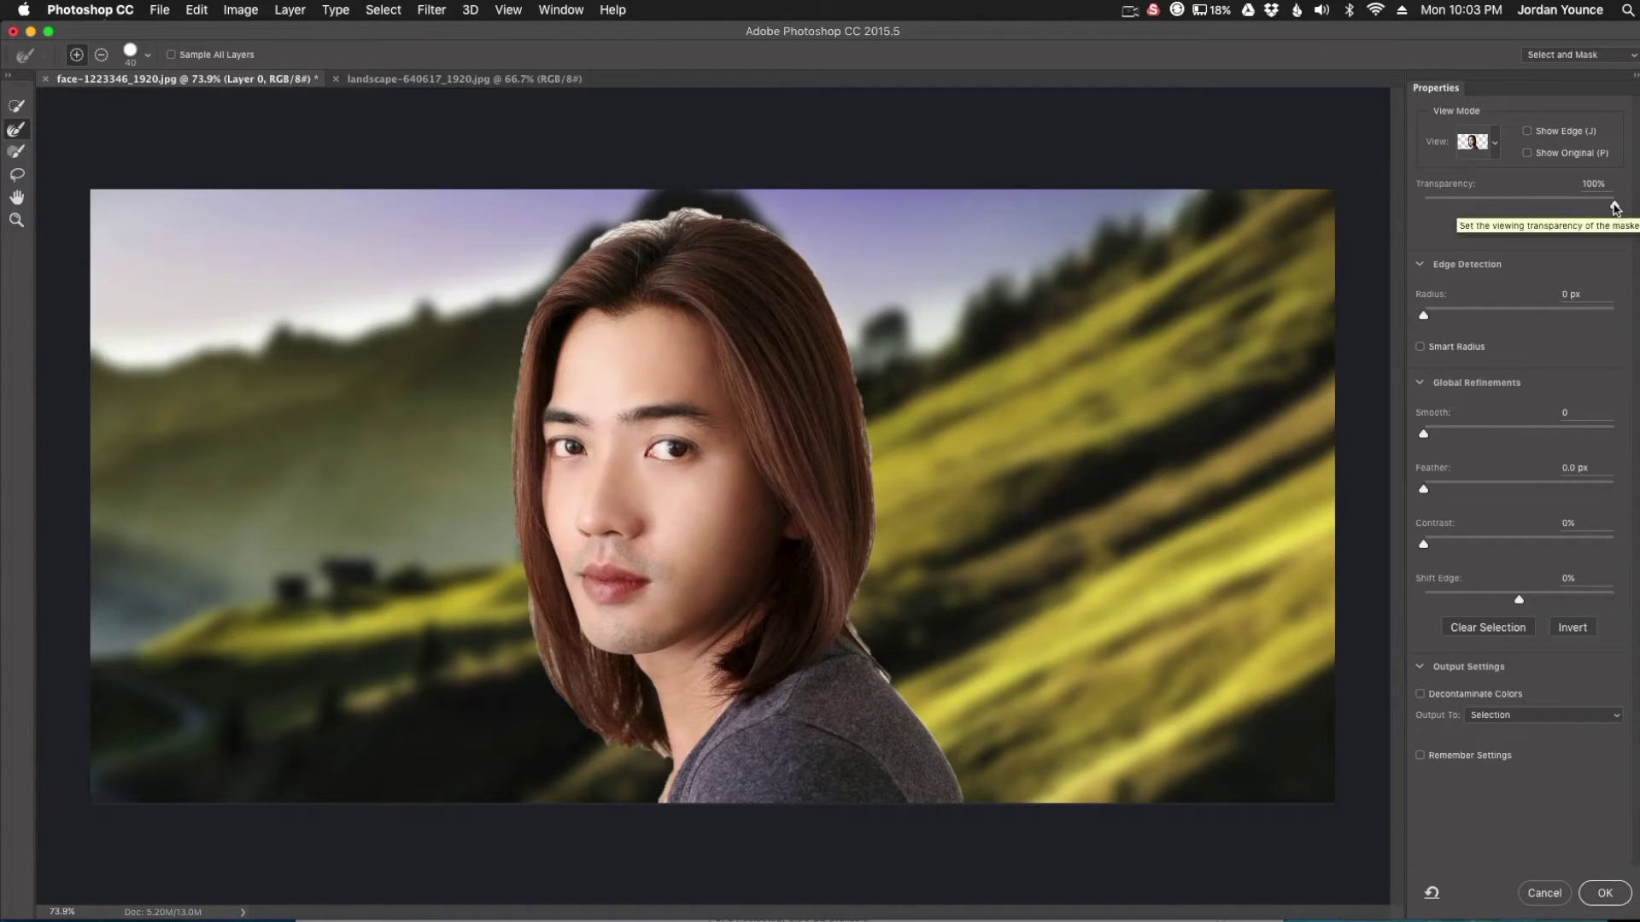
drag(1615, 206, 1609, 206)
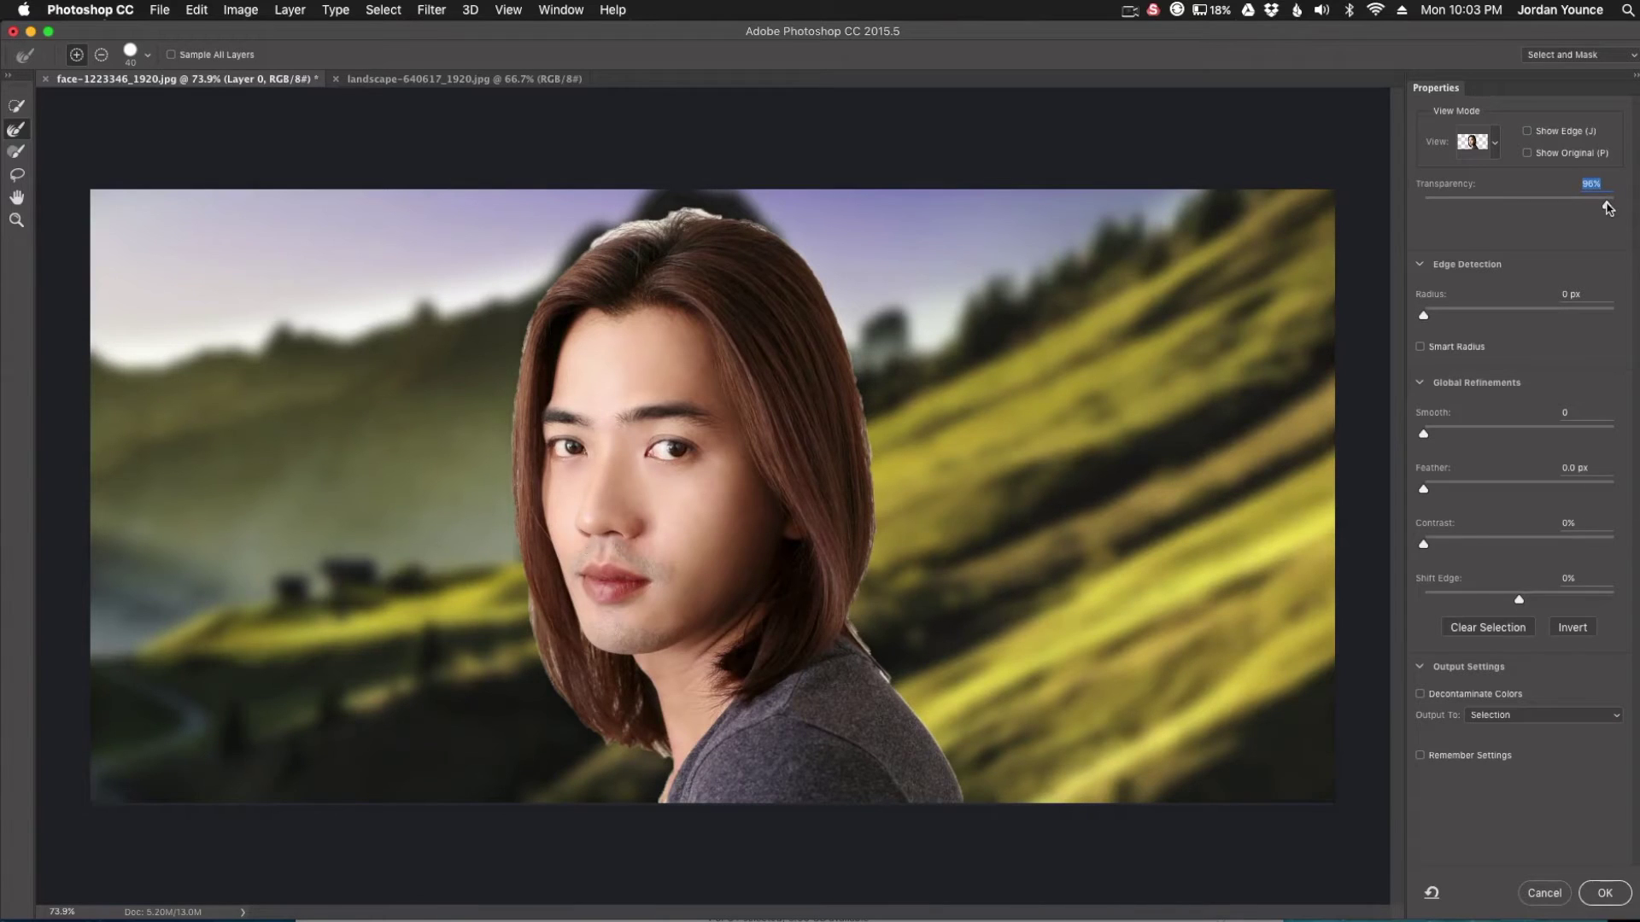
mouse_move(1600, 206)
mouse_down()
mouse_move(1397, 201)
mouse_move(1585, 208)
mouse_up()
key(Up)
key(Up)
key(Up)
key(Up)
key(Up)
key(Up)
key(Up)
drag(1587, 212, 1633, 211)
click(1420, 346)
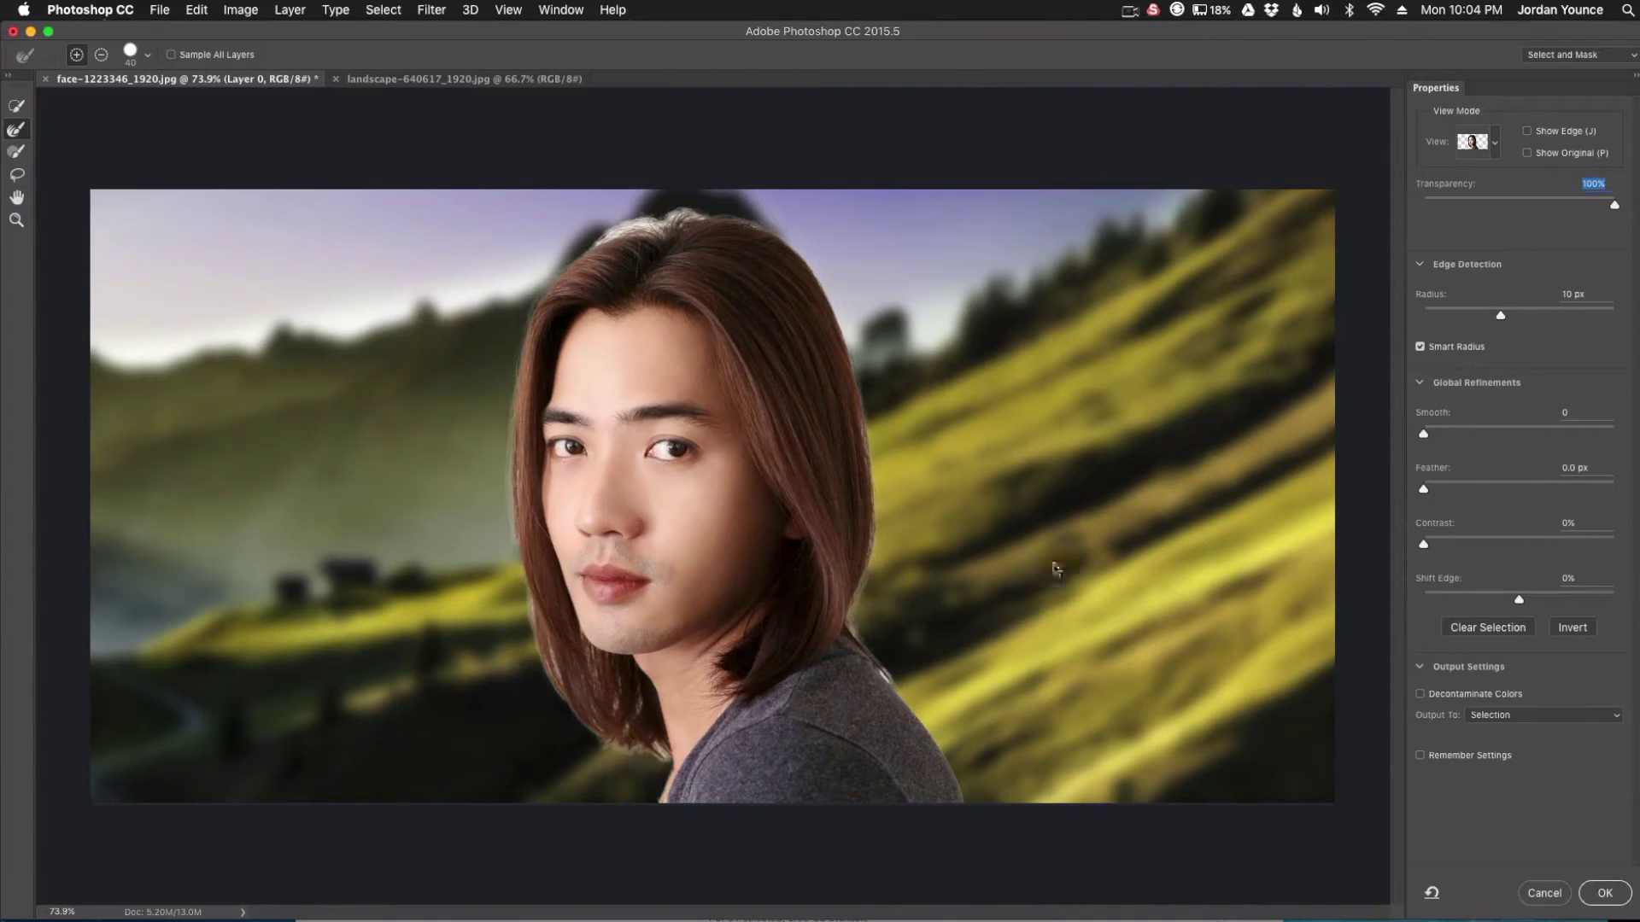
- Raise Smooth from 5 to 18 and feather the selection edge to about 2.4 px
click(1424, 436)
scroll(813, 355, up, 6)
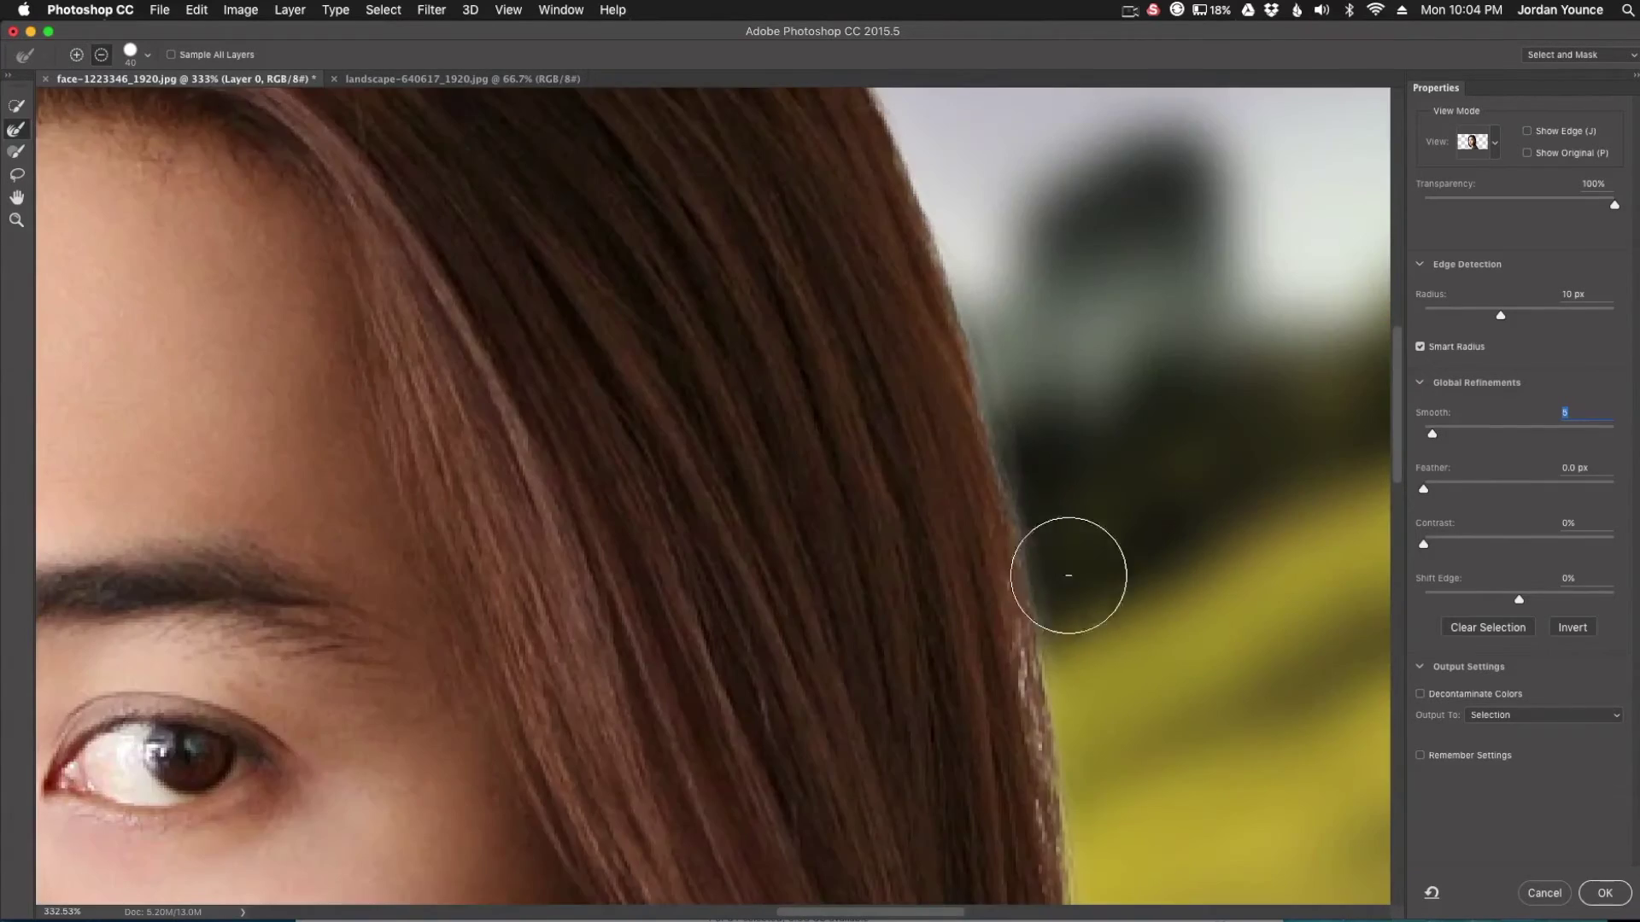
scroll(1085, 581, down, 2)
scroll(937, 523, down, 2)
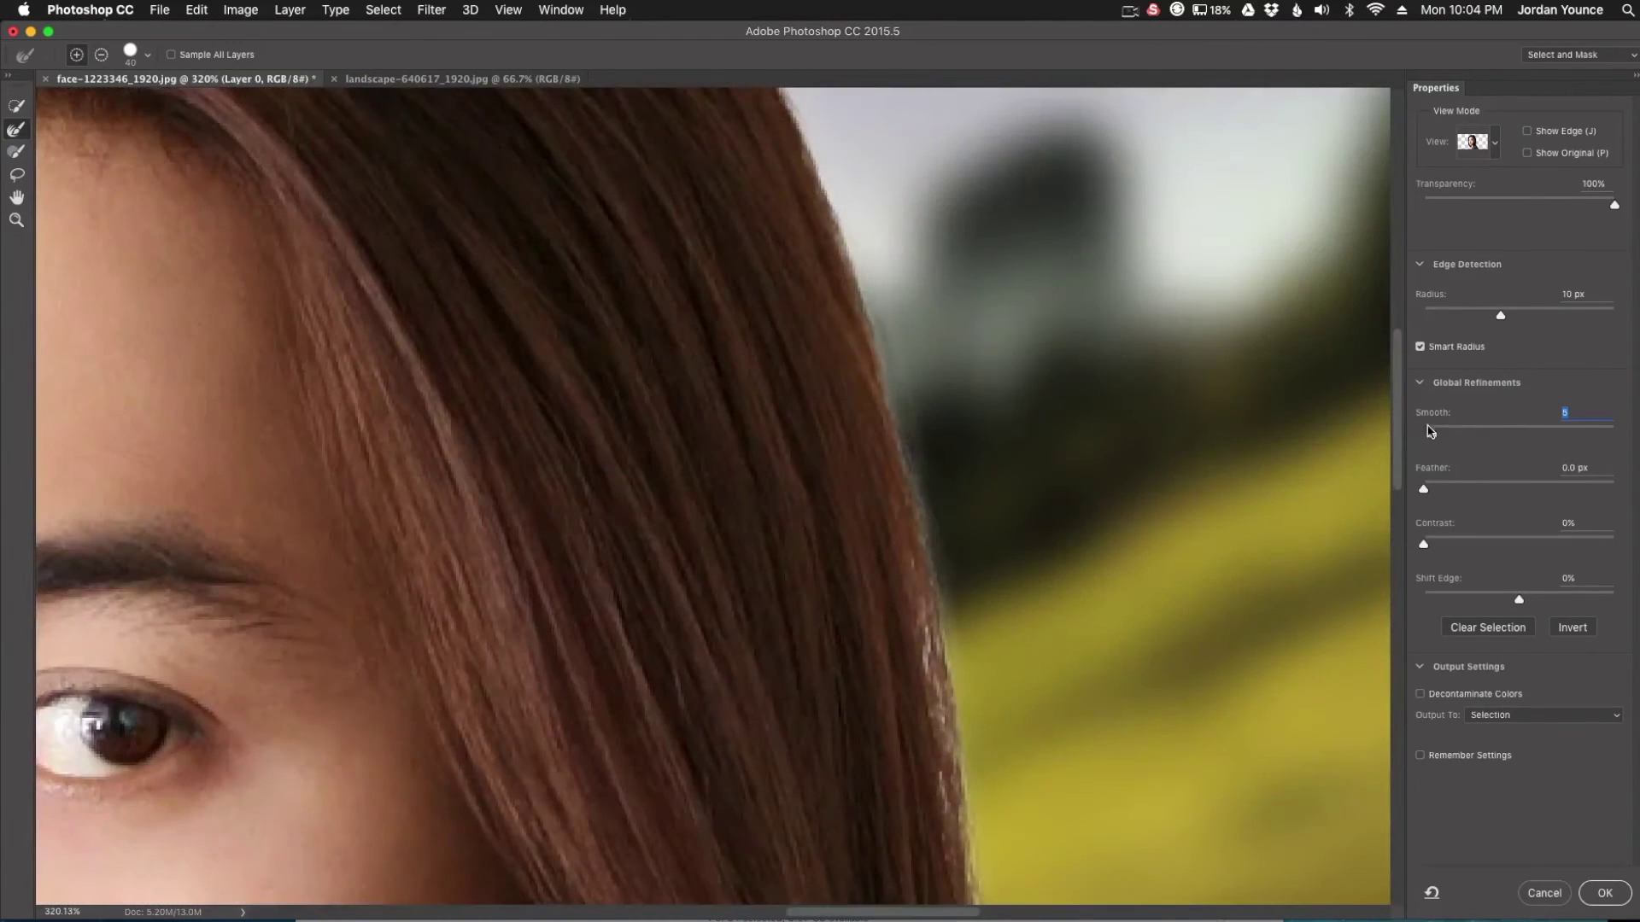
drag(1431, 431, 1456, 433)
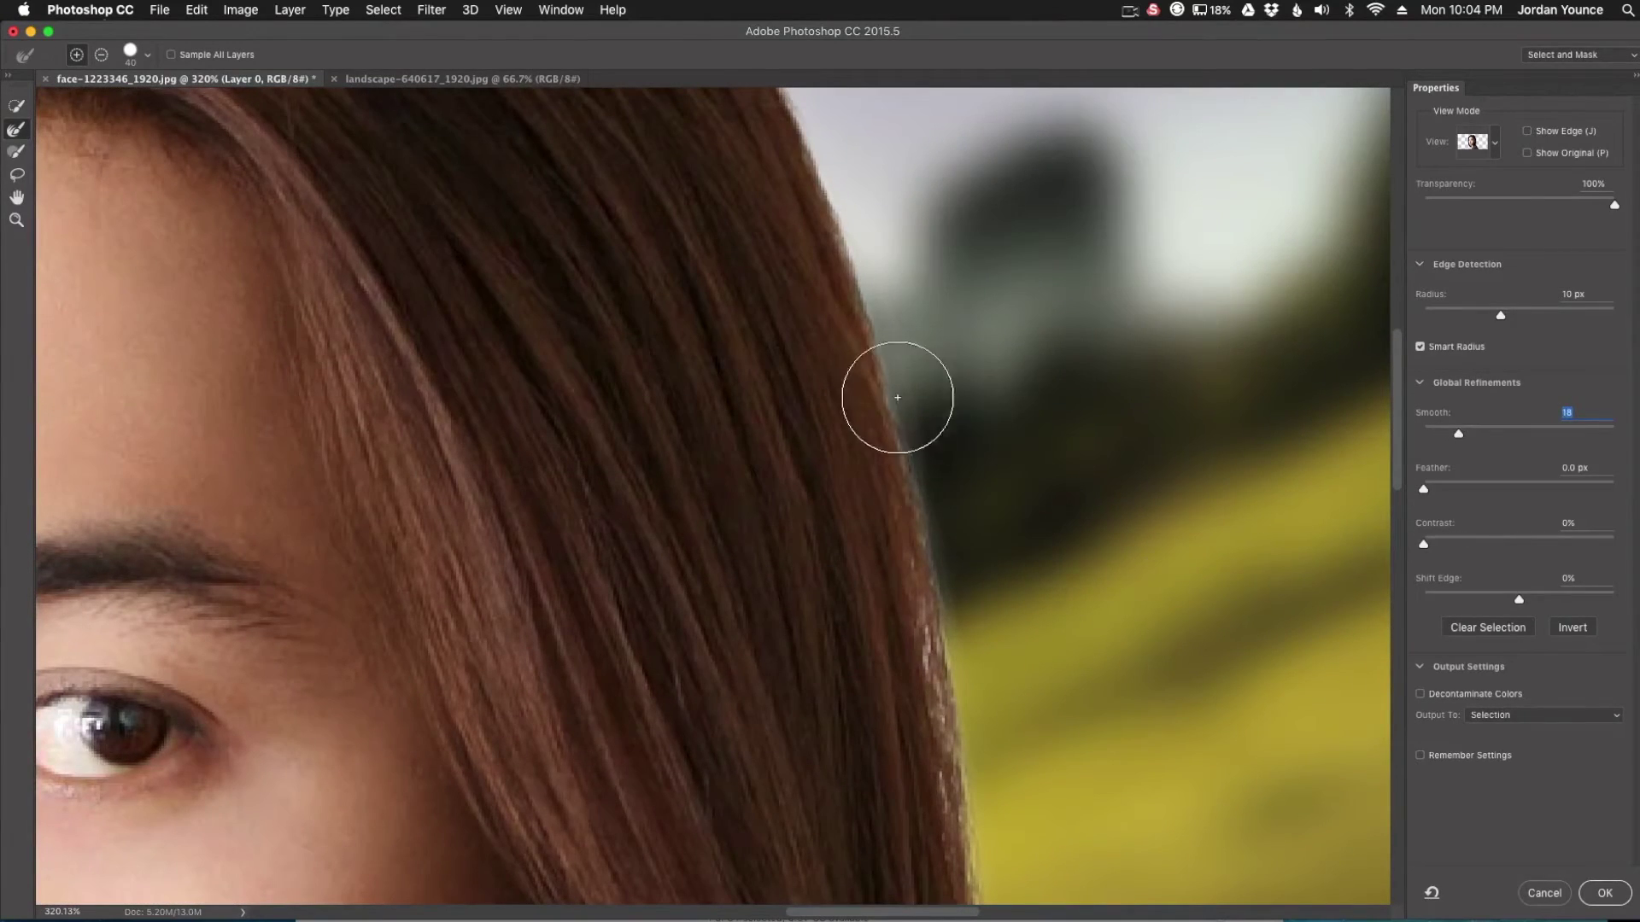
scroll(938, 572, down, 6)
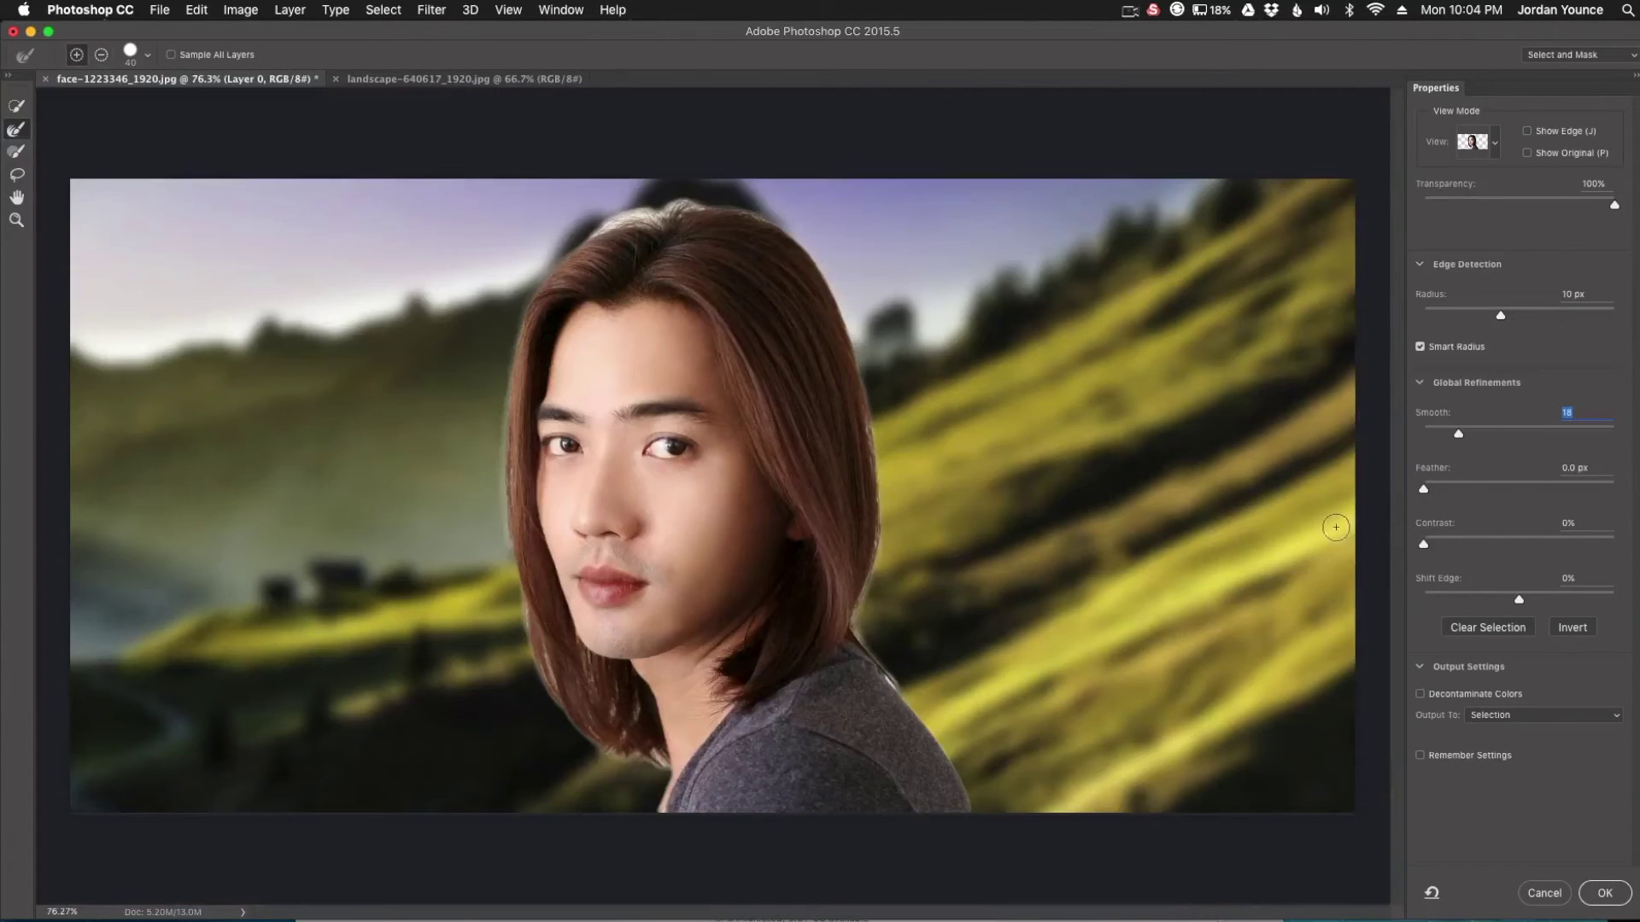
drag(1424, 492, 1436, 489)
scroll(869, 495, up, 5)
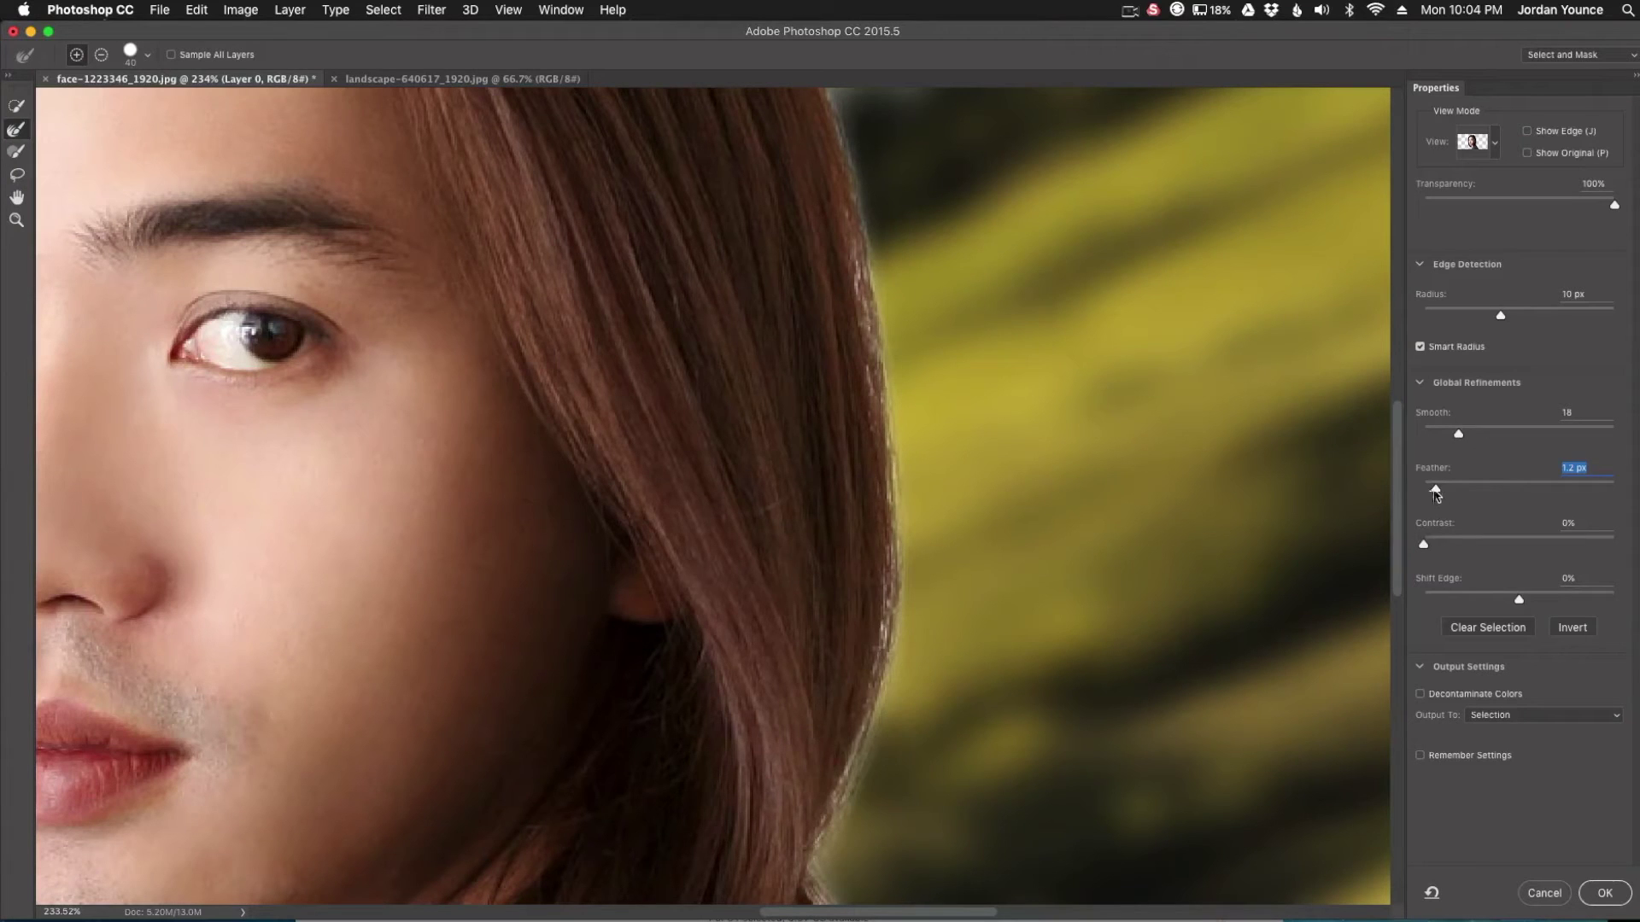
mouse_move(1436, 494)
mouse_down()
mouse_move(1457, 490)
mouse_move(1423, 489)
mouse_up()
- Set Contrast to 15% and Shift Edge to -30%, then refine along the top of the hair
key(super+0)
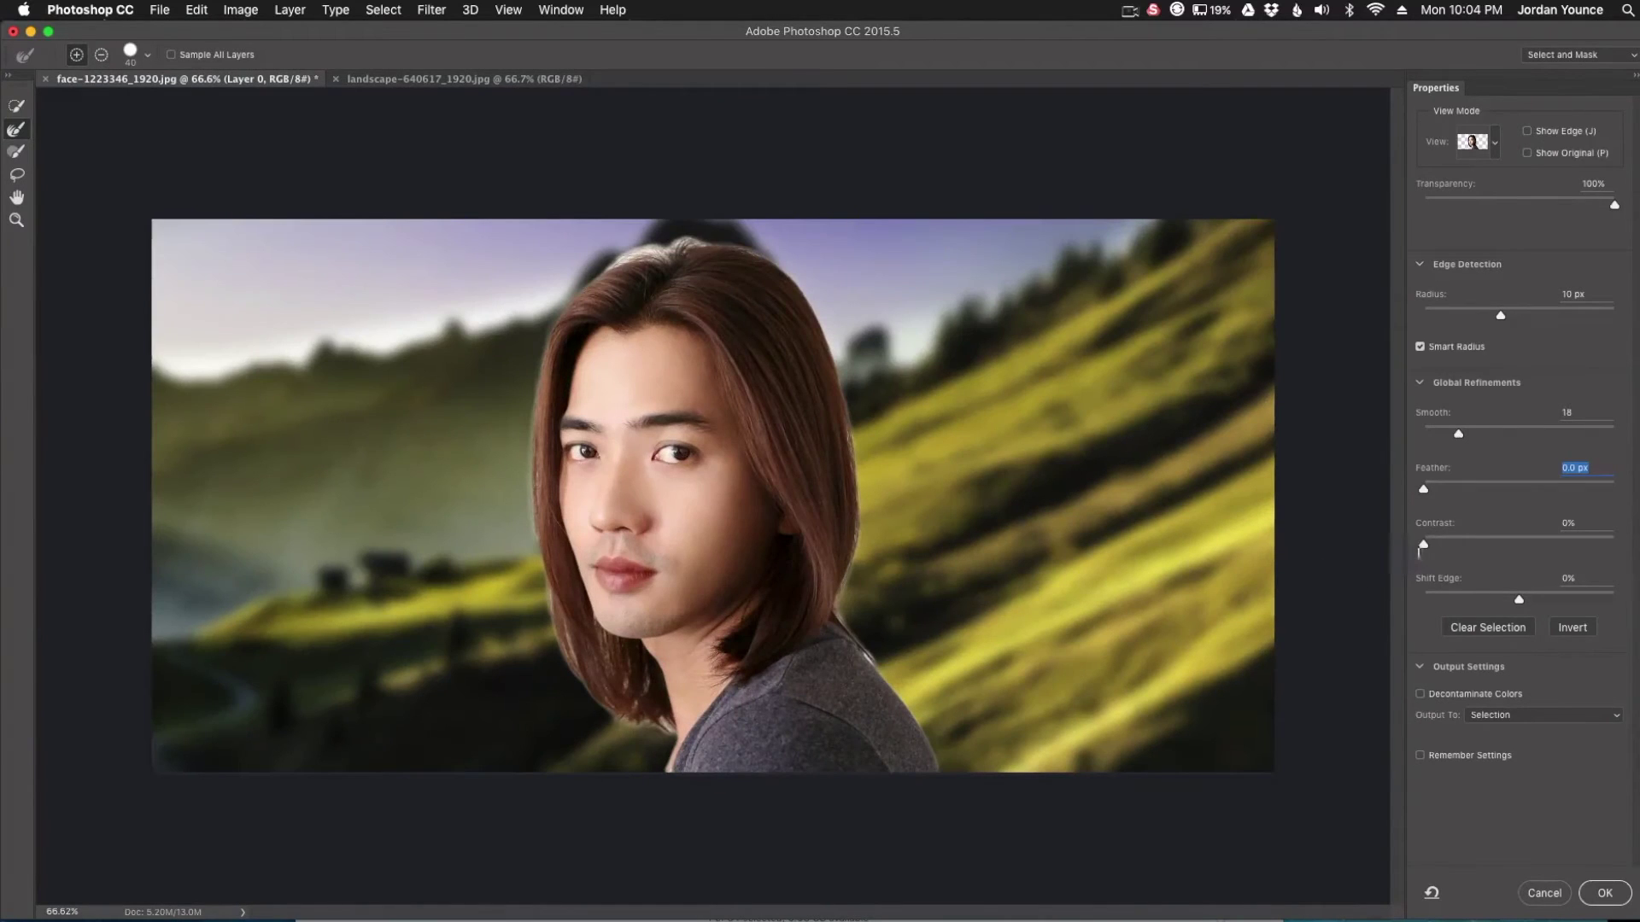
drag(1423, 545, 1439, 549)
mouse_move(1520, 604)
mouse_down()
mouse_move(1451, 588)
mouse_move(1582, 600)
mouse_move(1496, 600)
mouse_up()
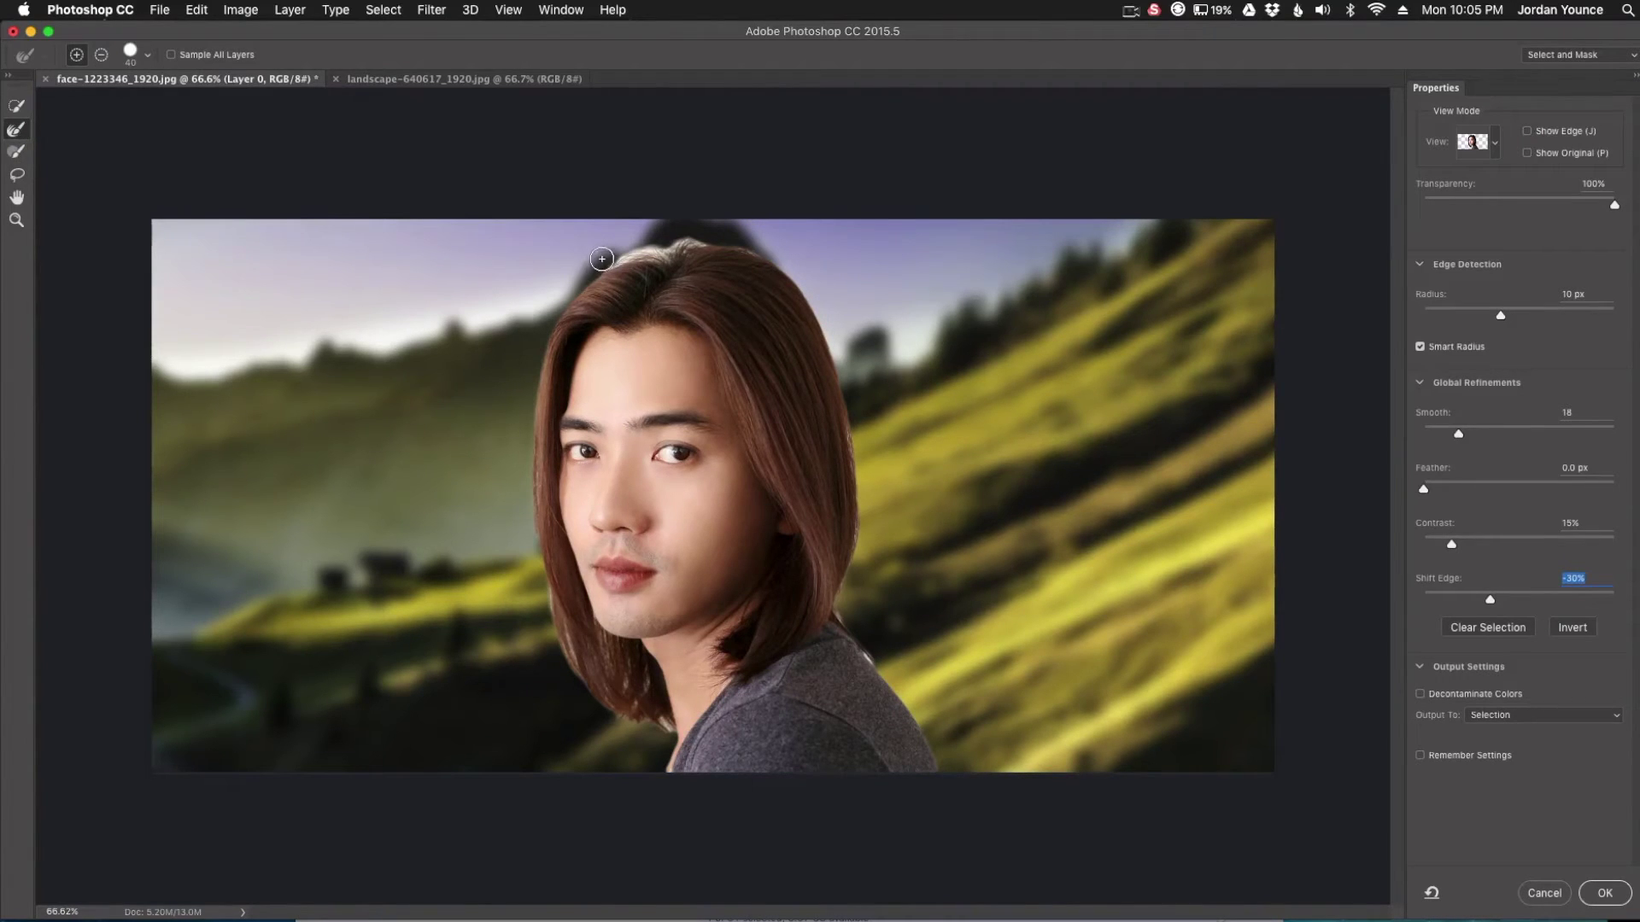
mouse_move(601, 259)
mouse_down()
mouse_move(716, 267)
mouse_move(731, 250)
mouse_move(768, 261)
mouse_up()
- Brush-refine the top and left hair edges and lower Smooth to 13
drag(697, 235, 539, 326)
mouse_move(535, 508)
mouse_down()
mouse_move(556, 627)
mouse_move(551, 594)
mouse_up()
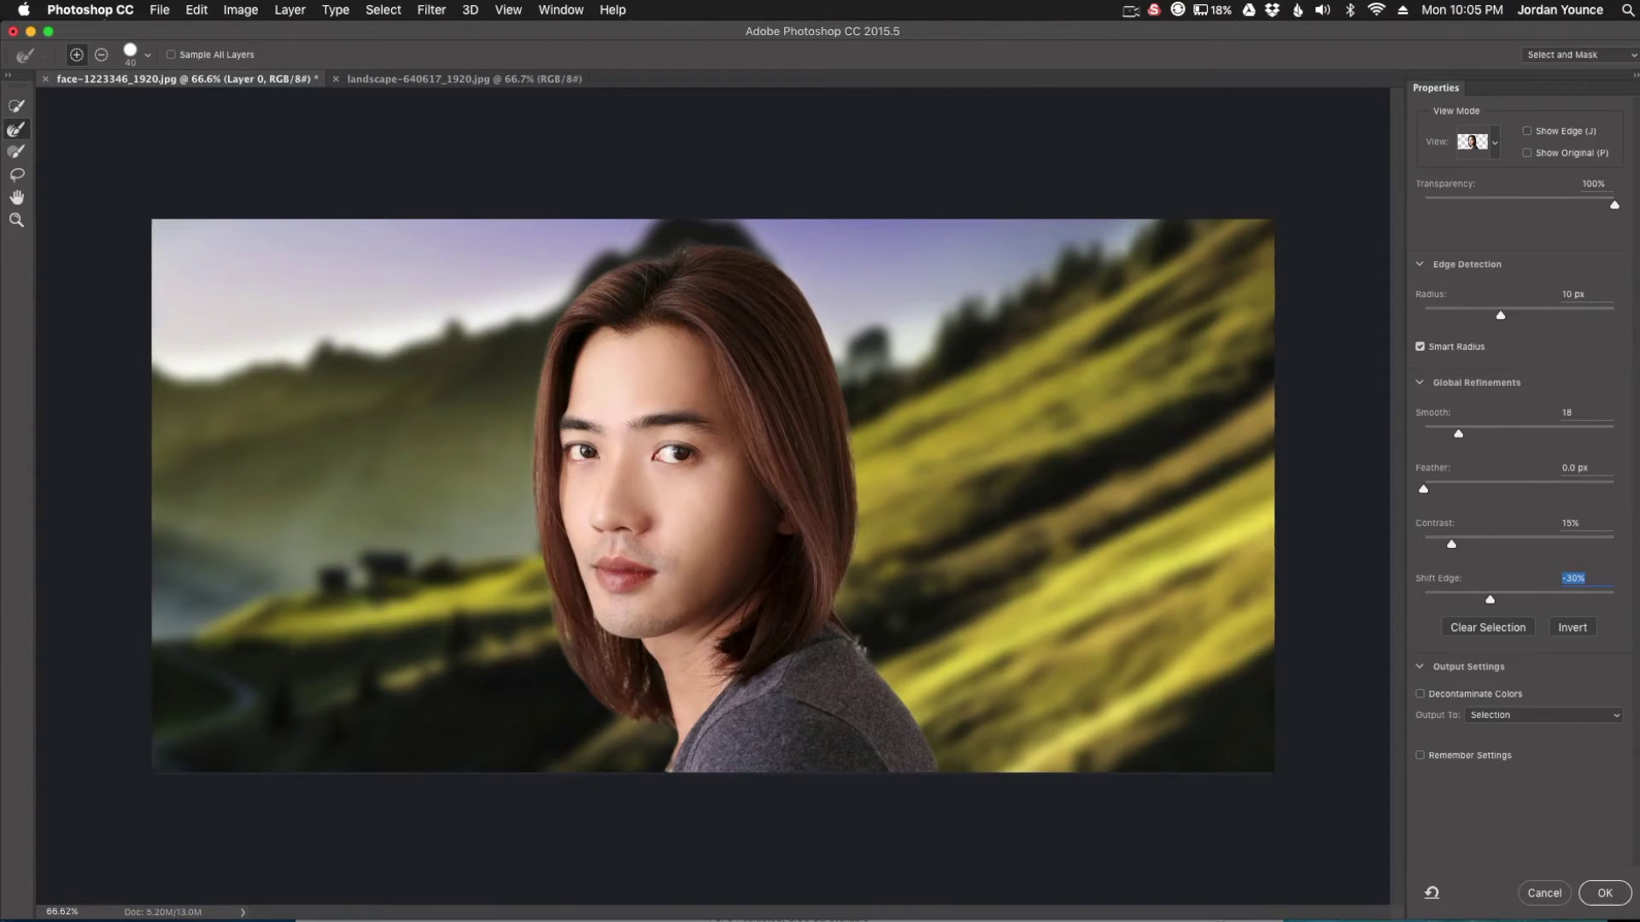
click(1459, 435)
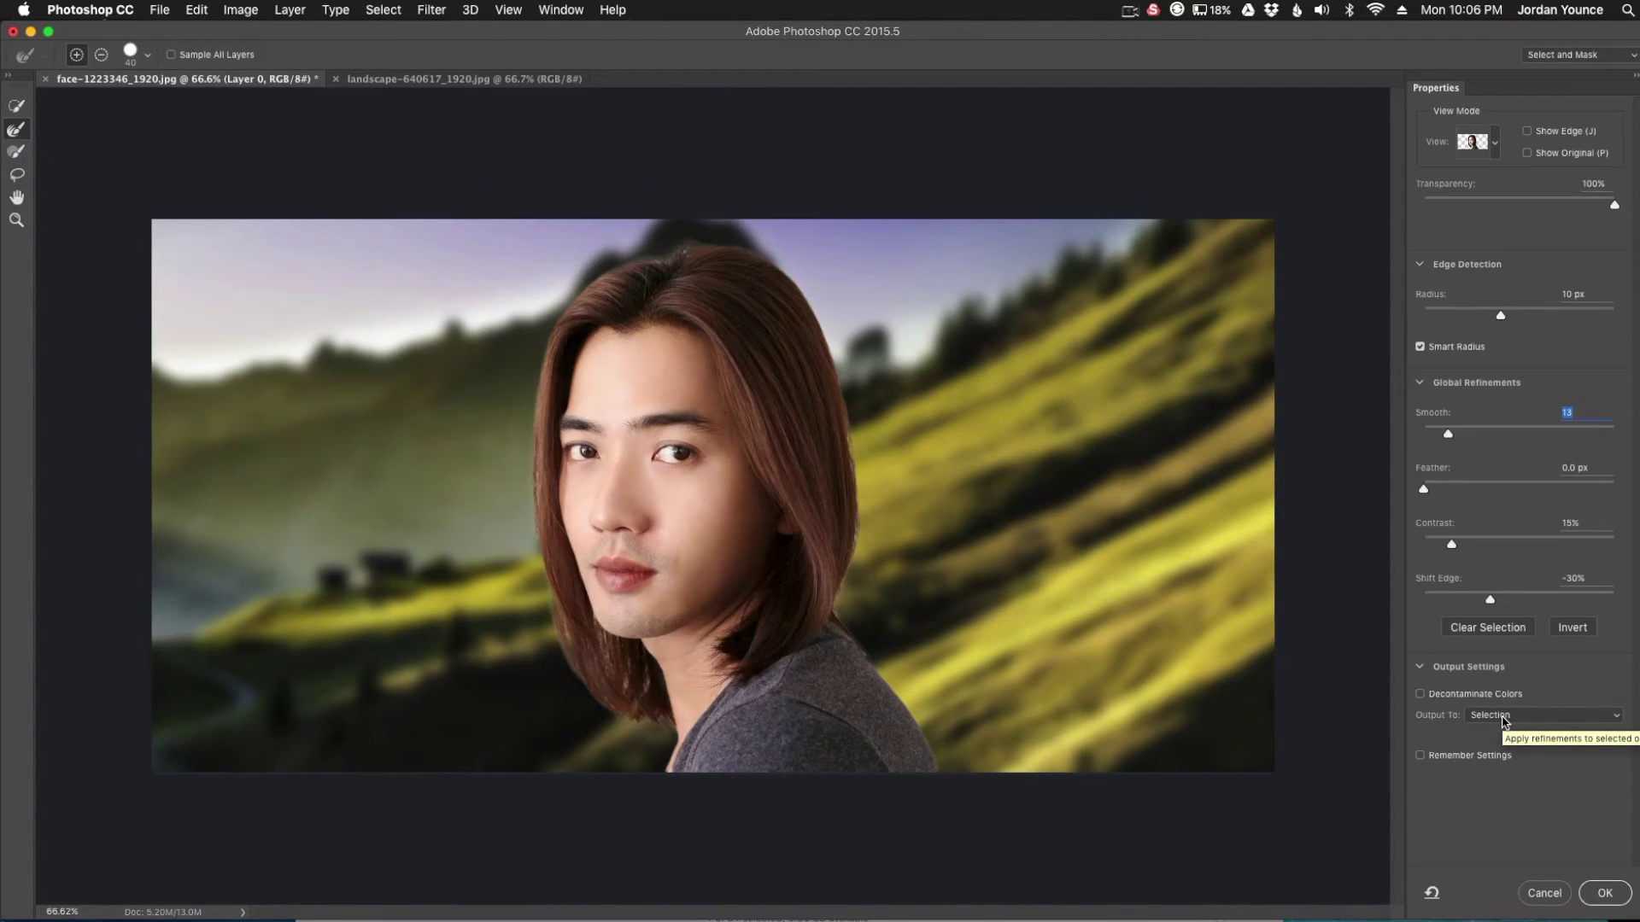
click(1504, 723)
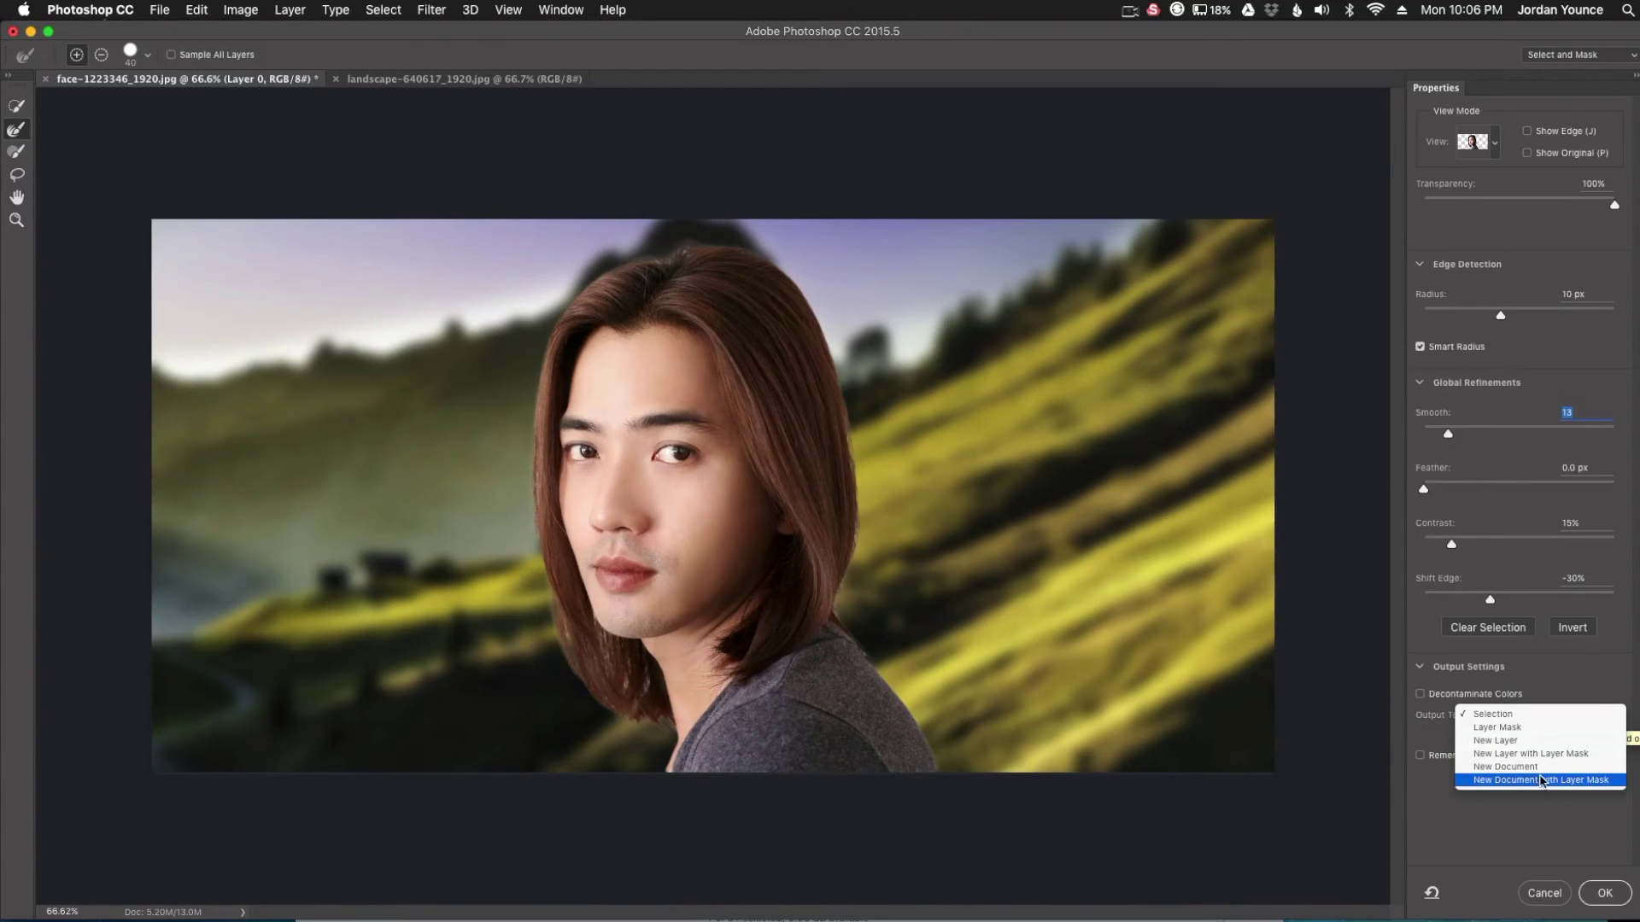
- Output the refined selection as a layer mask on Layer 0 and confirm
click(1499, 726)
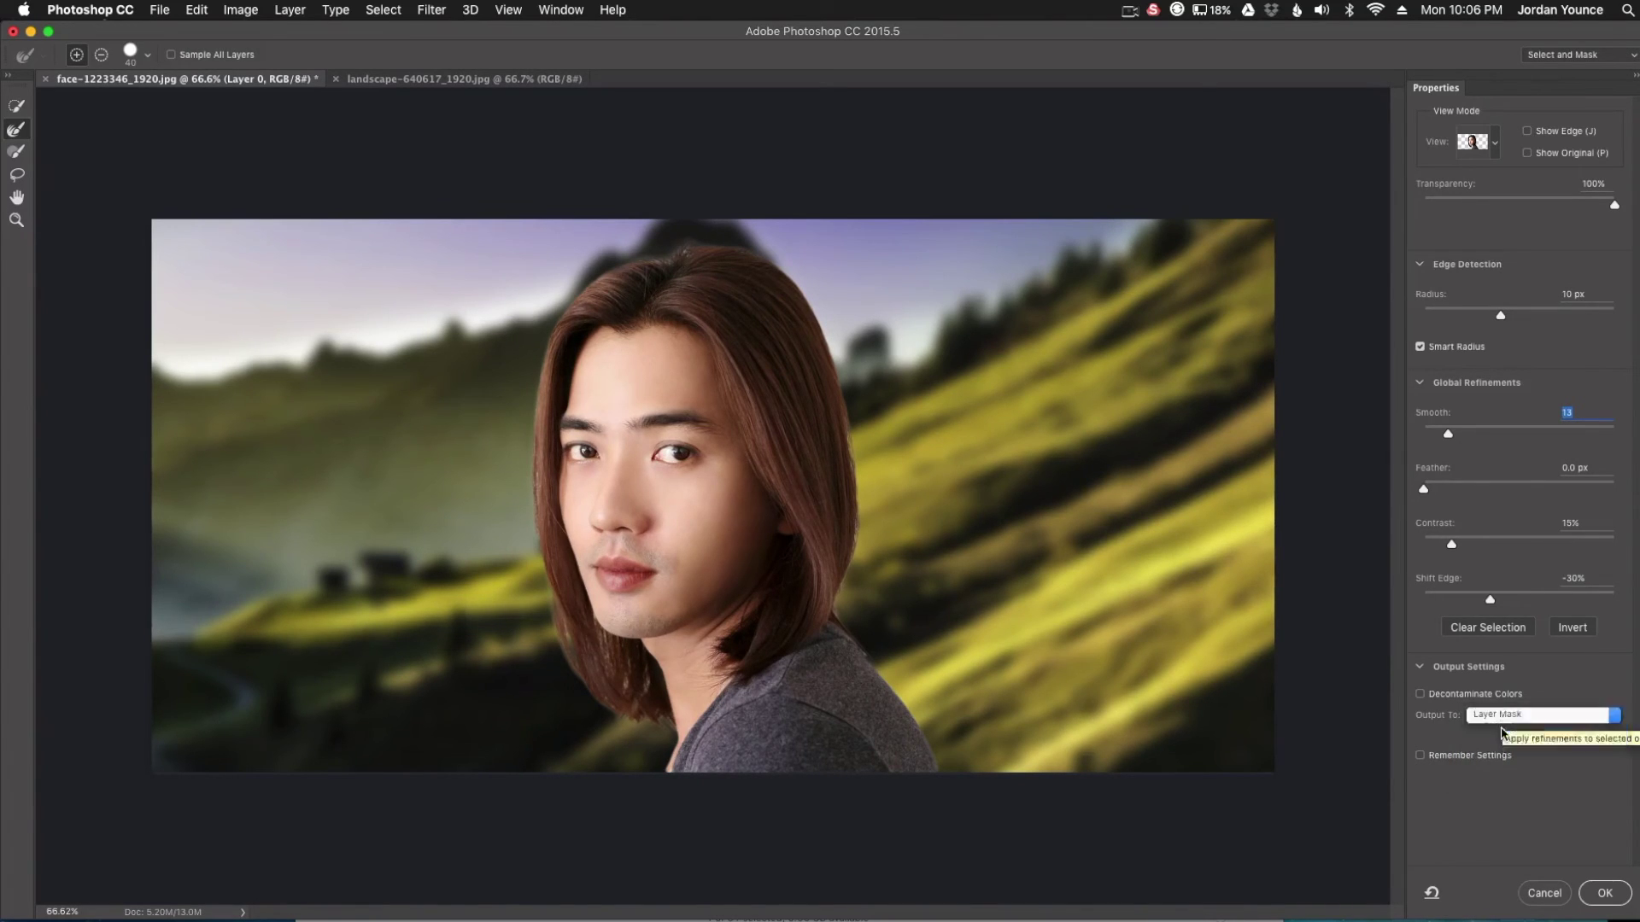
click(1598, 896)
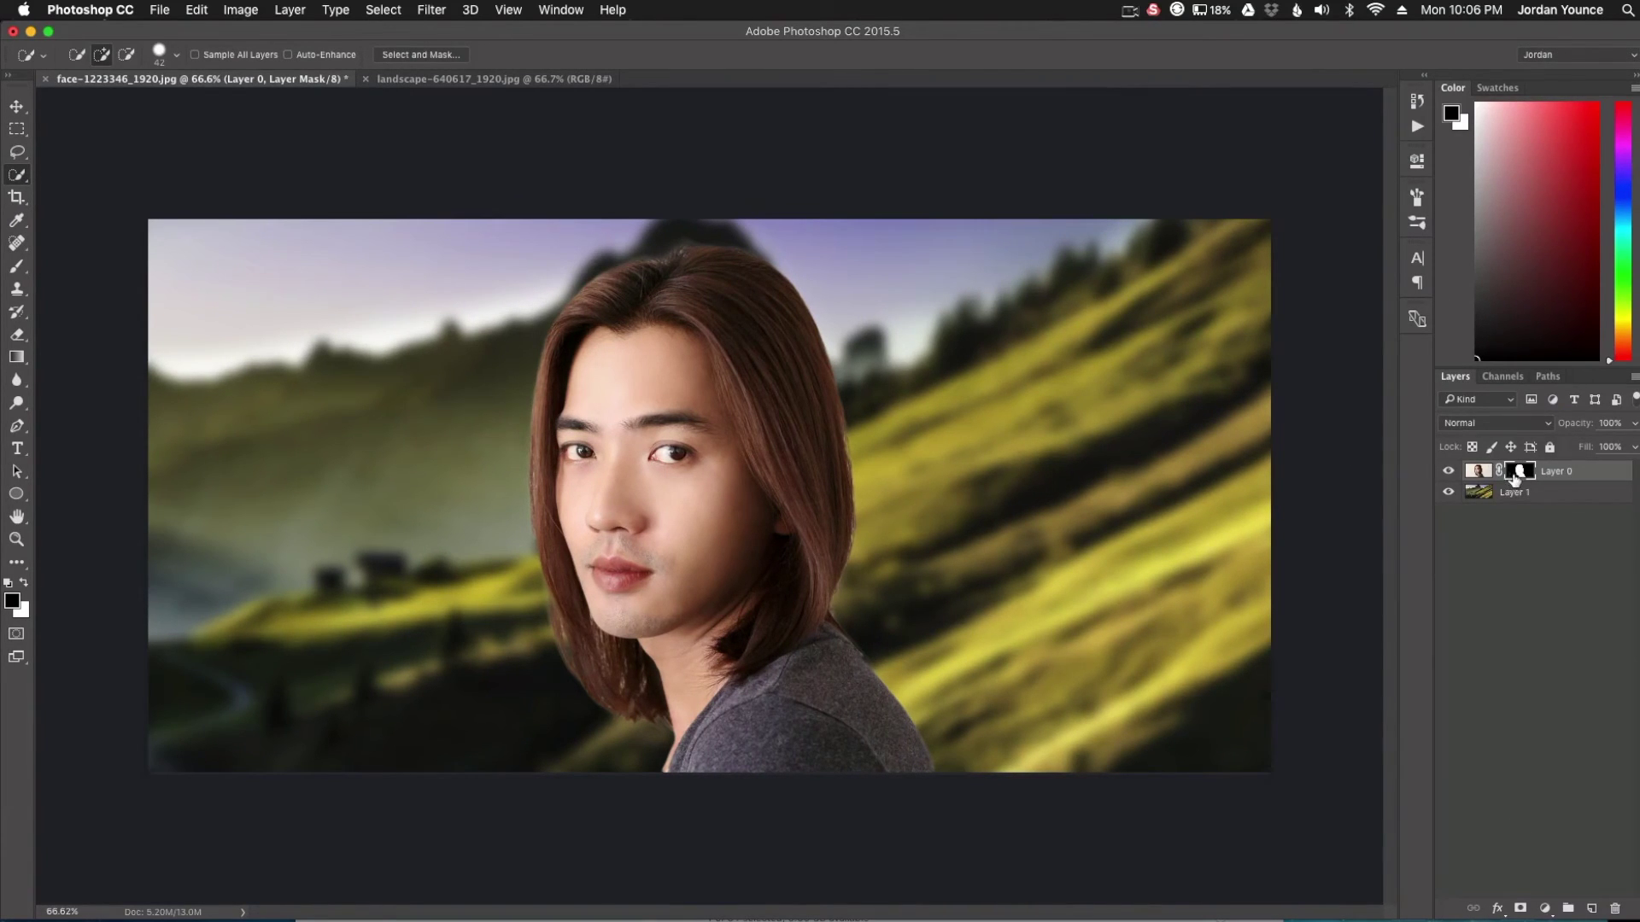
right_click(1514, 476)
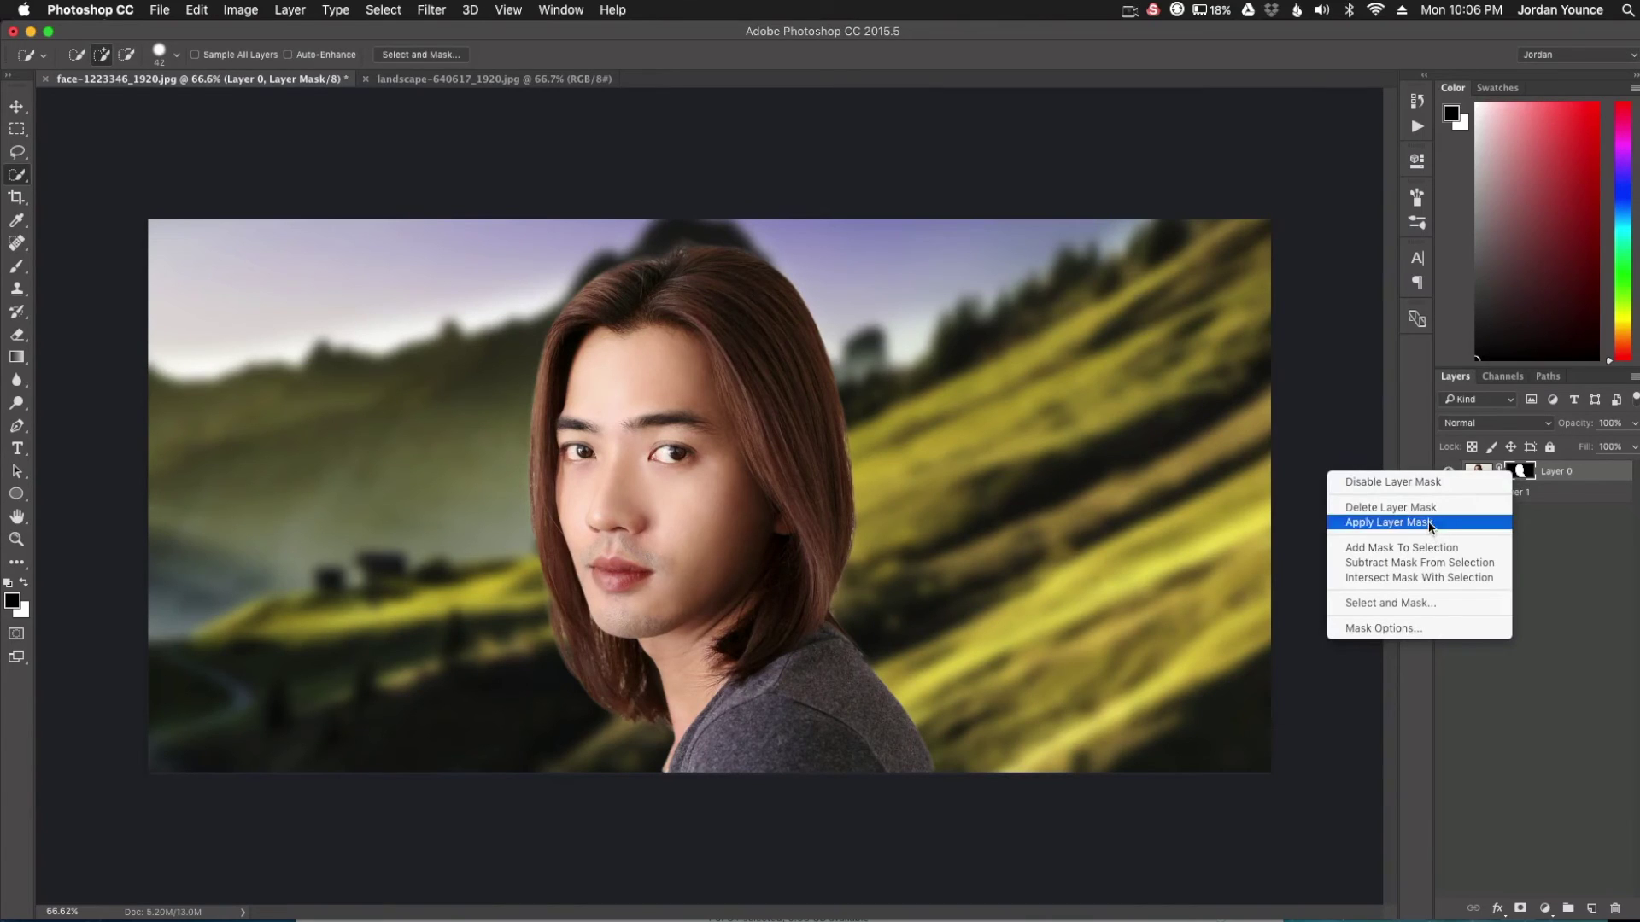
click(1425, 482)
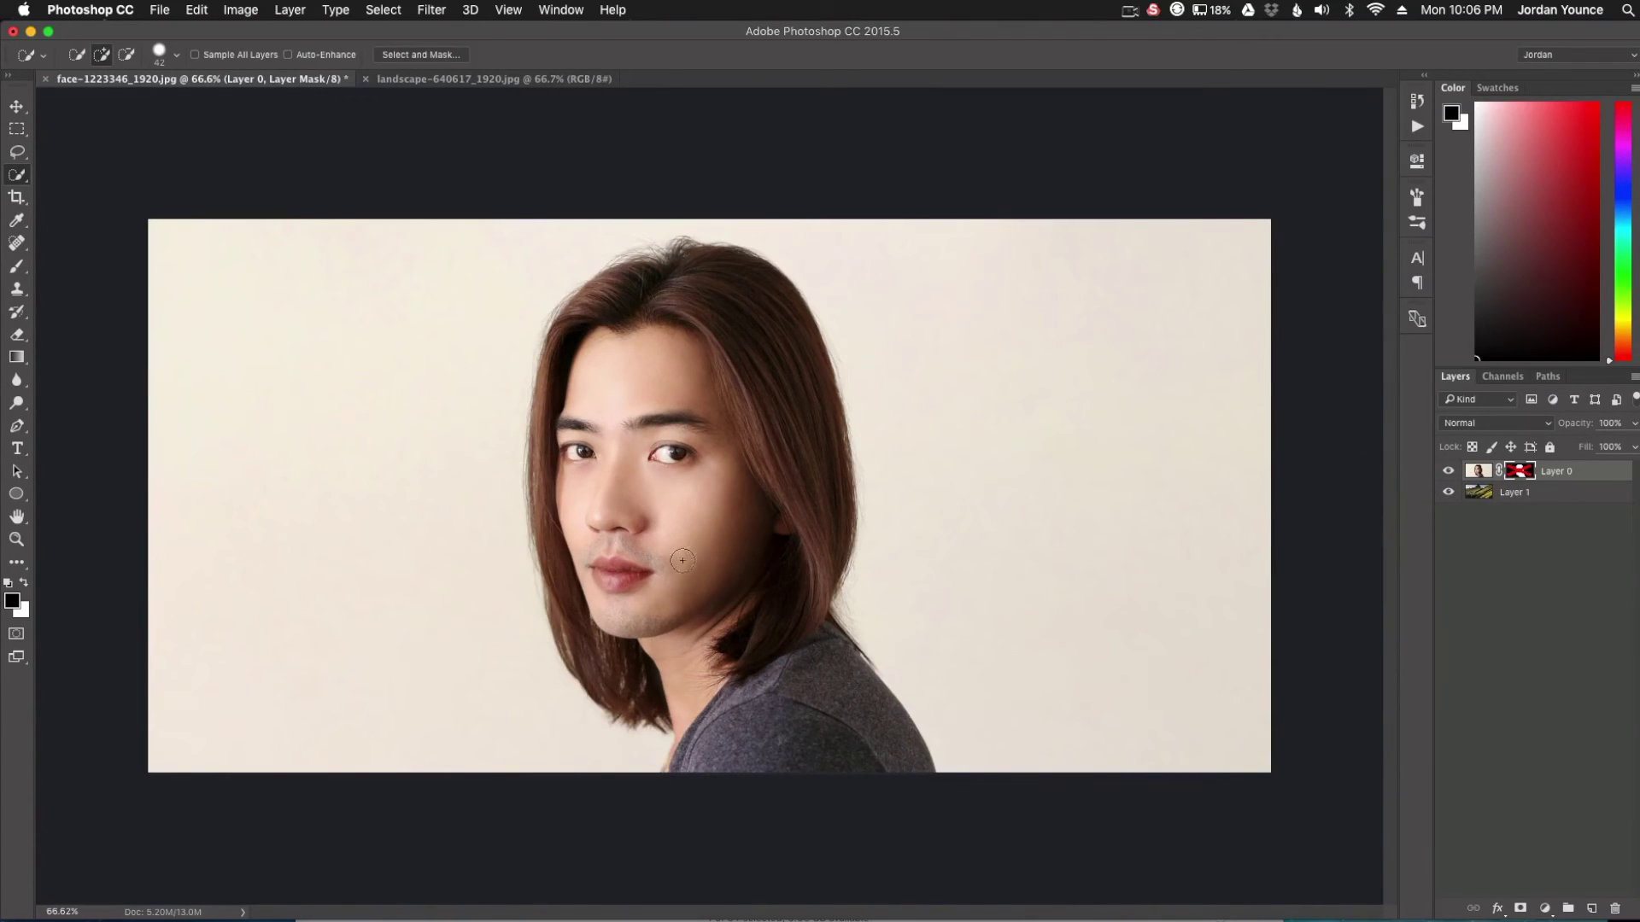
right_click(1522, 473)
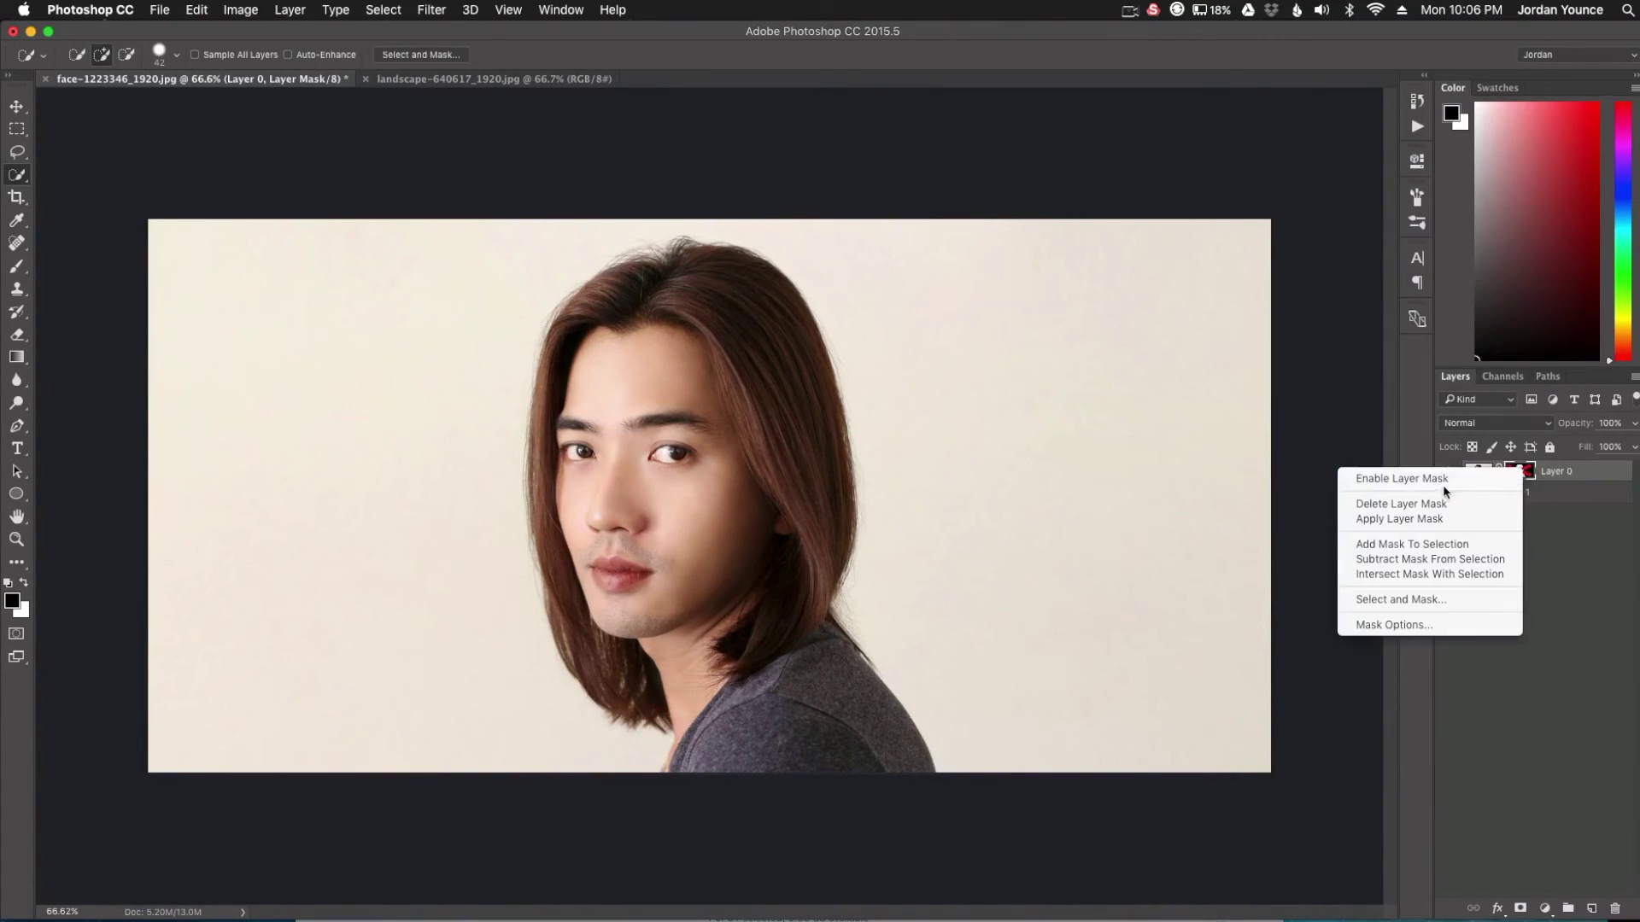
click(1405, 478)
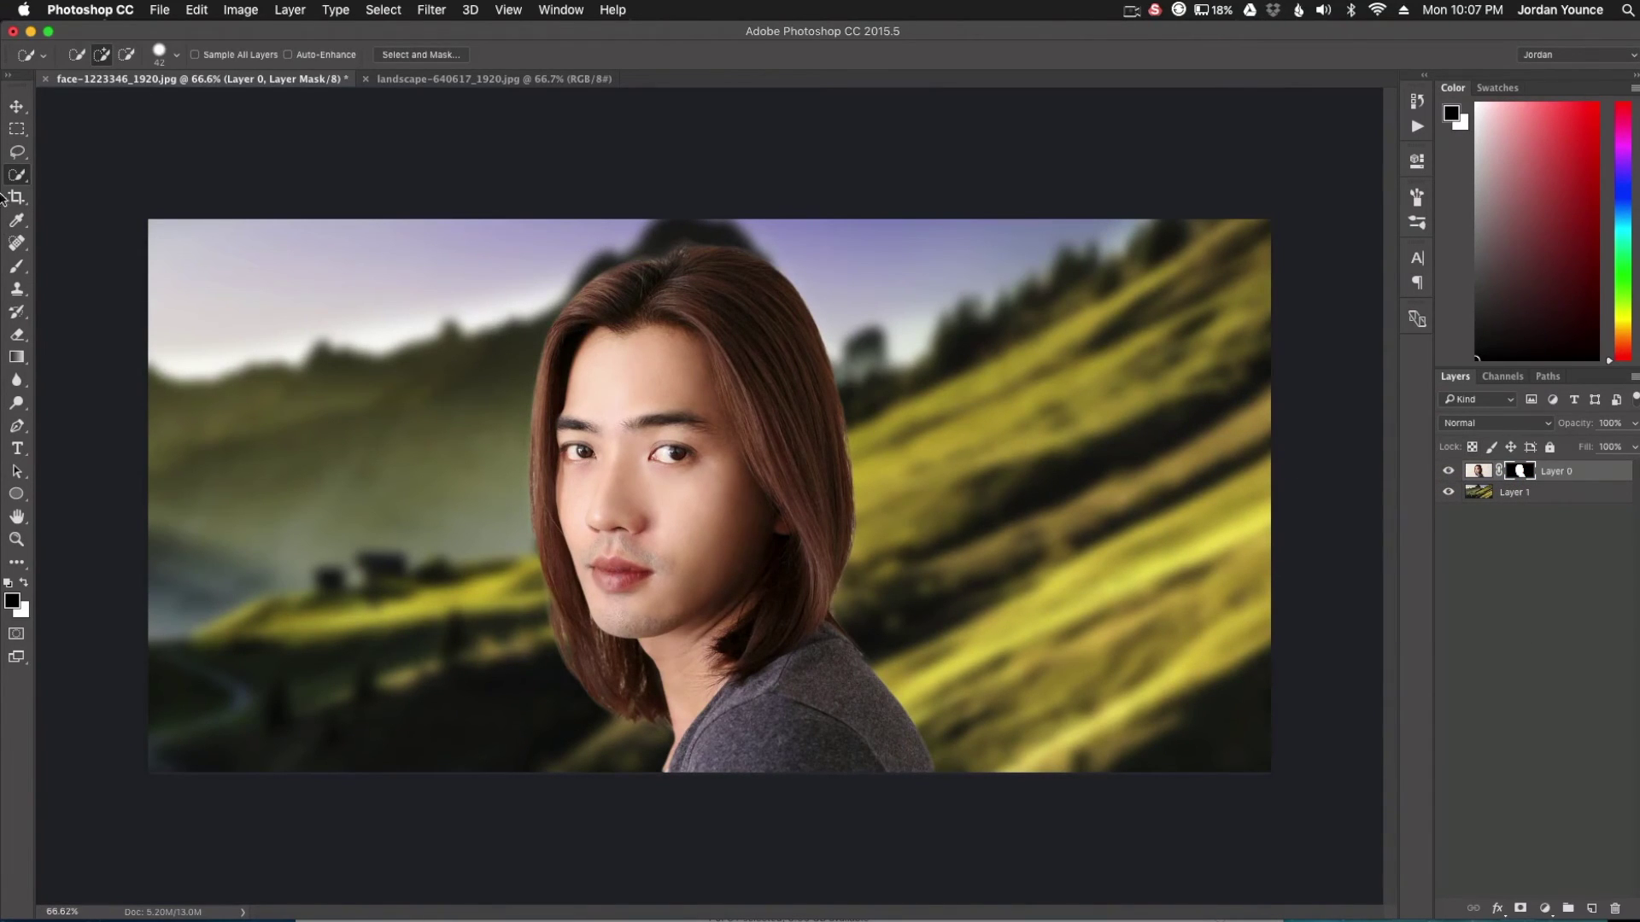
click(16, 106)
drag(673, 461, 923, 485)
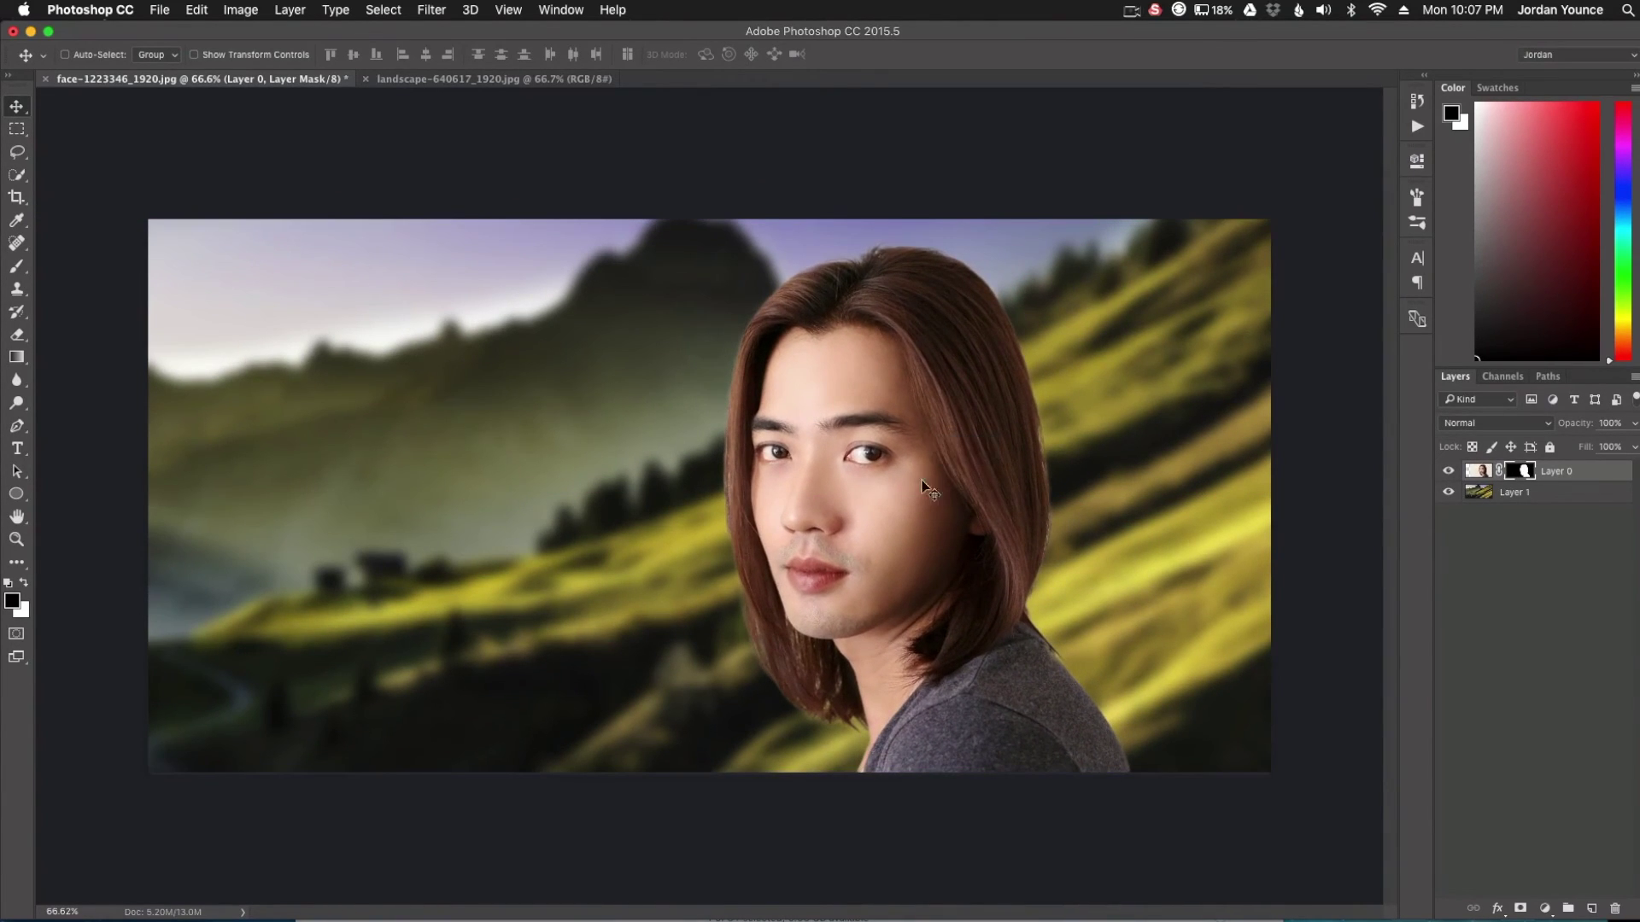
- Scale the man up to about 106% and lower him within the hillside frame
key(ctrl+t)
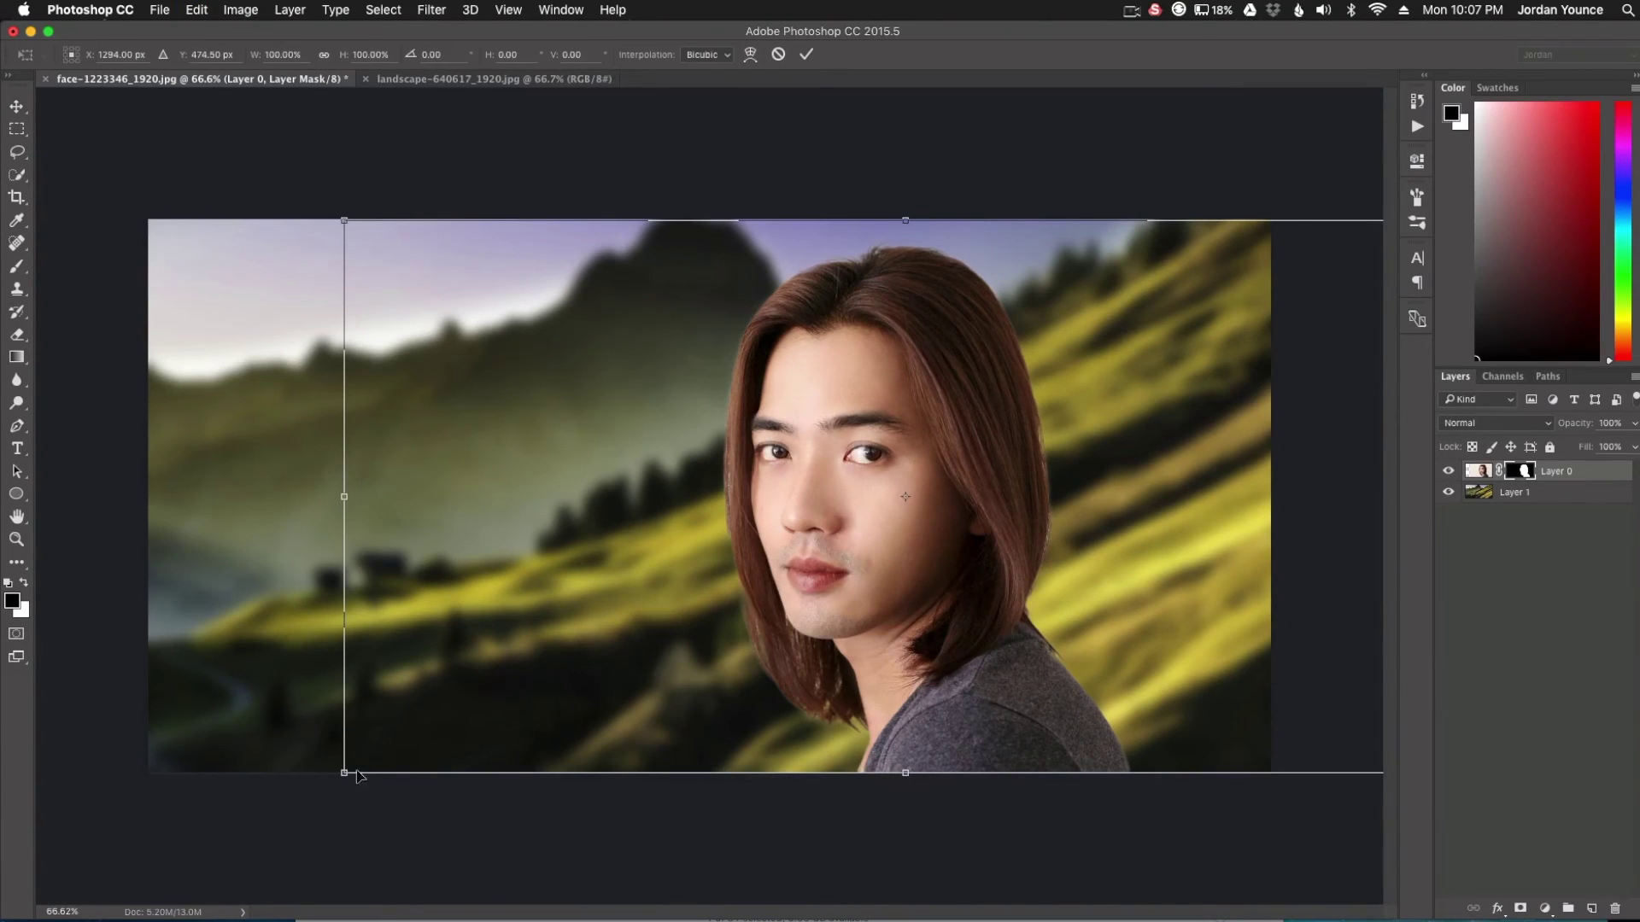
drag(345, 774, 307, 790)
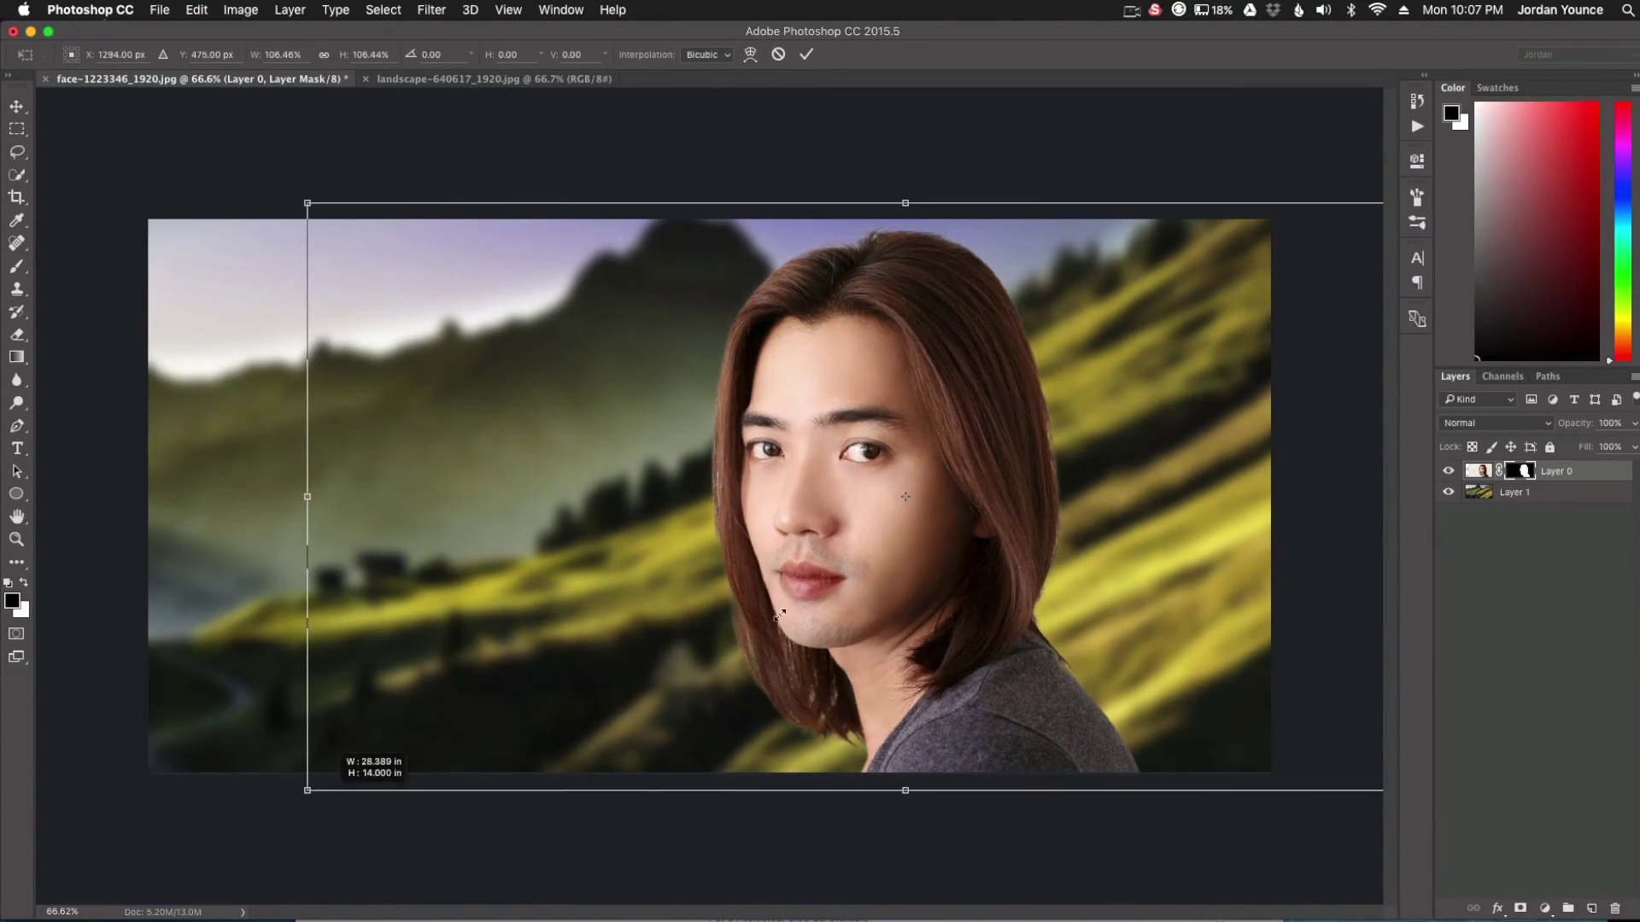
drag(911, 539, 948, 557)
key(Return)
scroll(948, 555, down, 2)
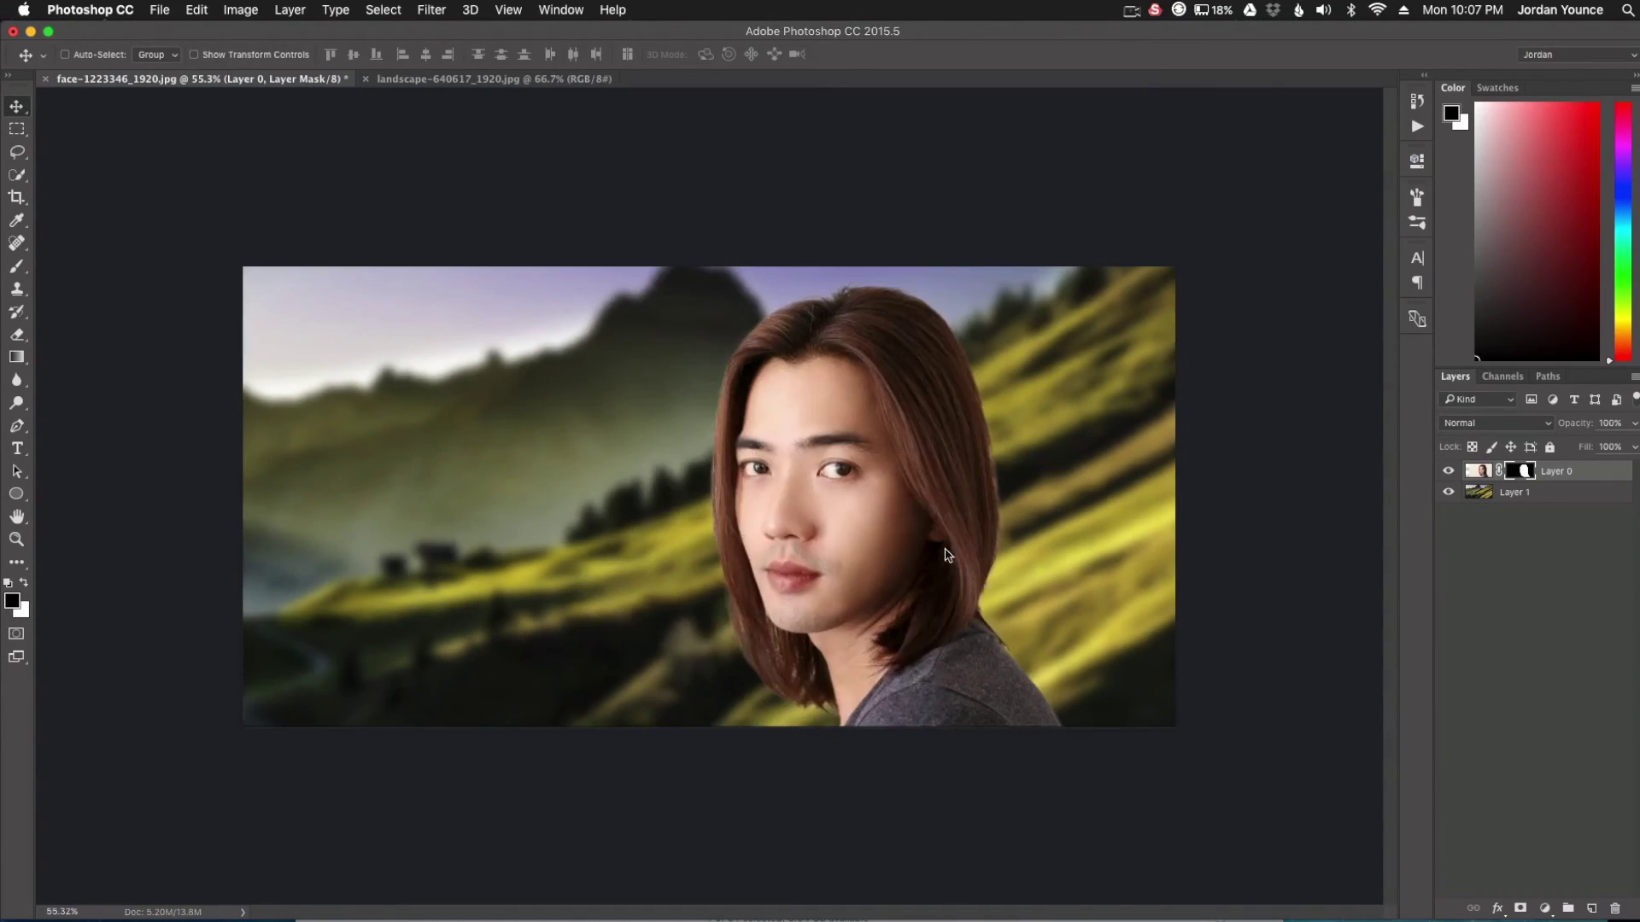
scroll(827, 538, up, 1)
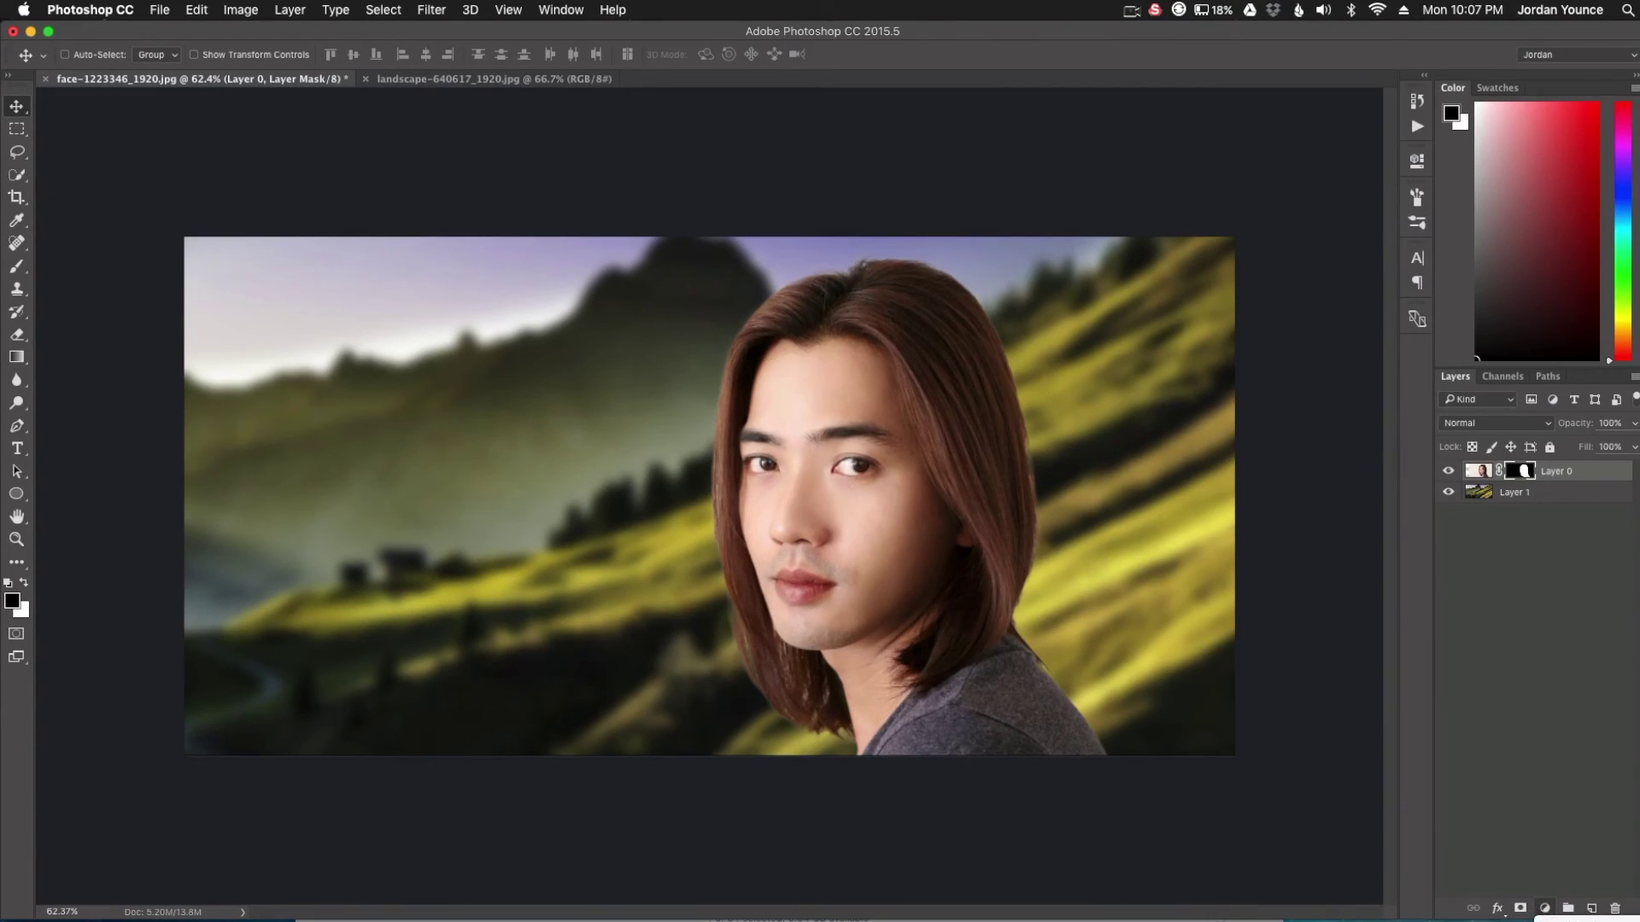
click(1544, 908)
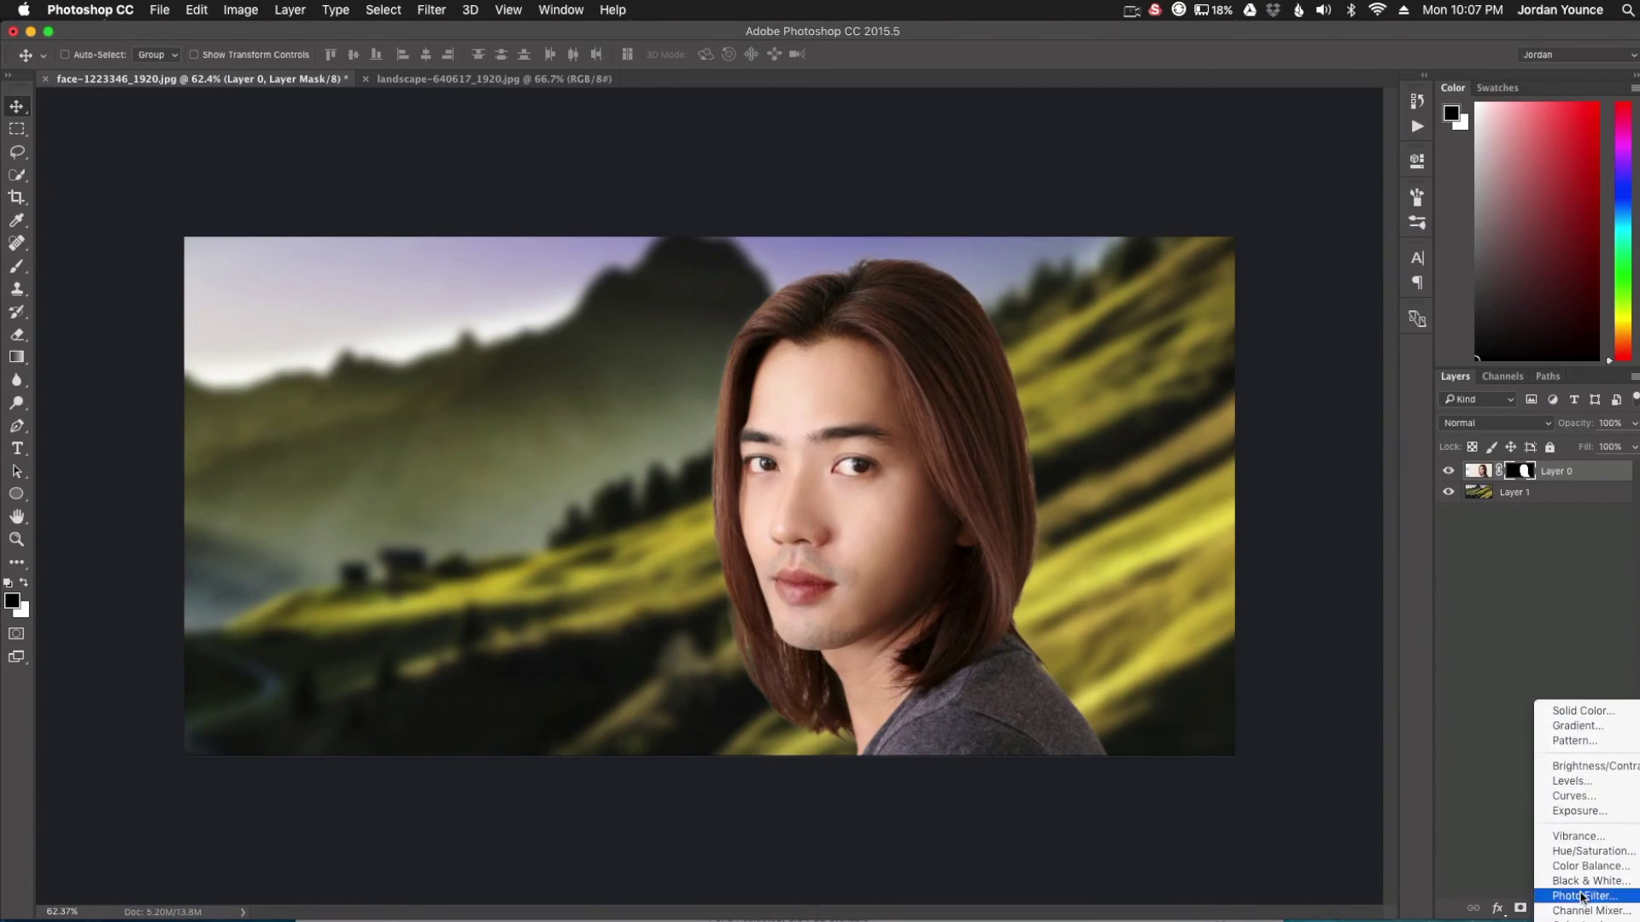
- Add a Photo Filter adjustment layer in a floating panel and raise its density
click(1582, 893)
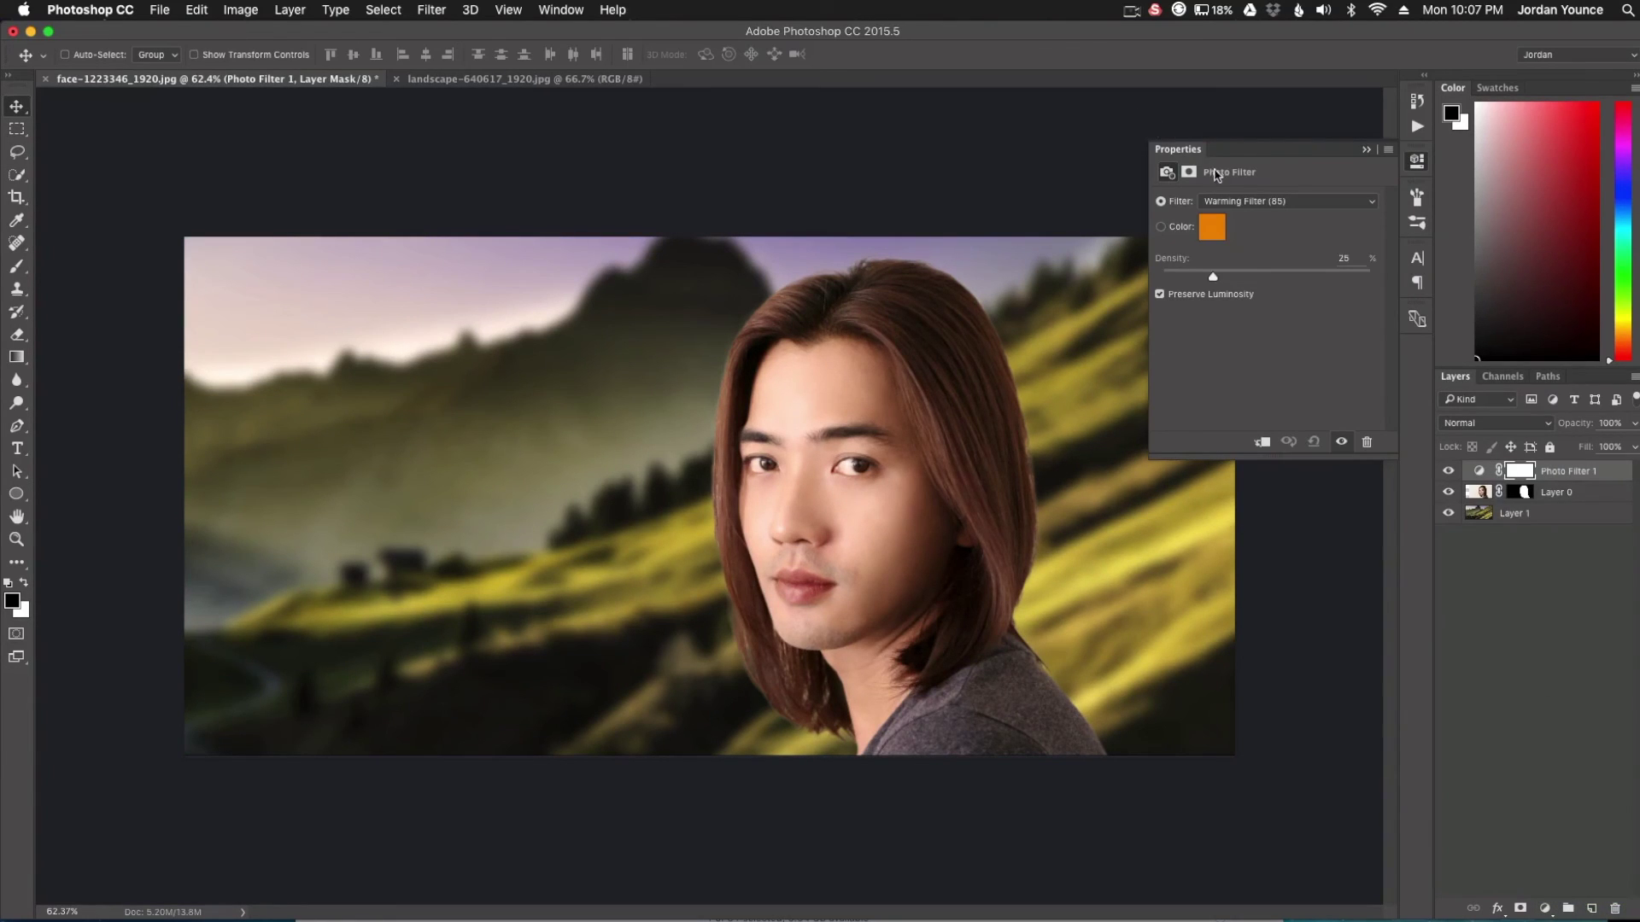
drag(1235, 154, 1338, 147)
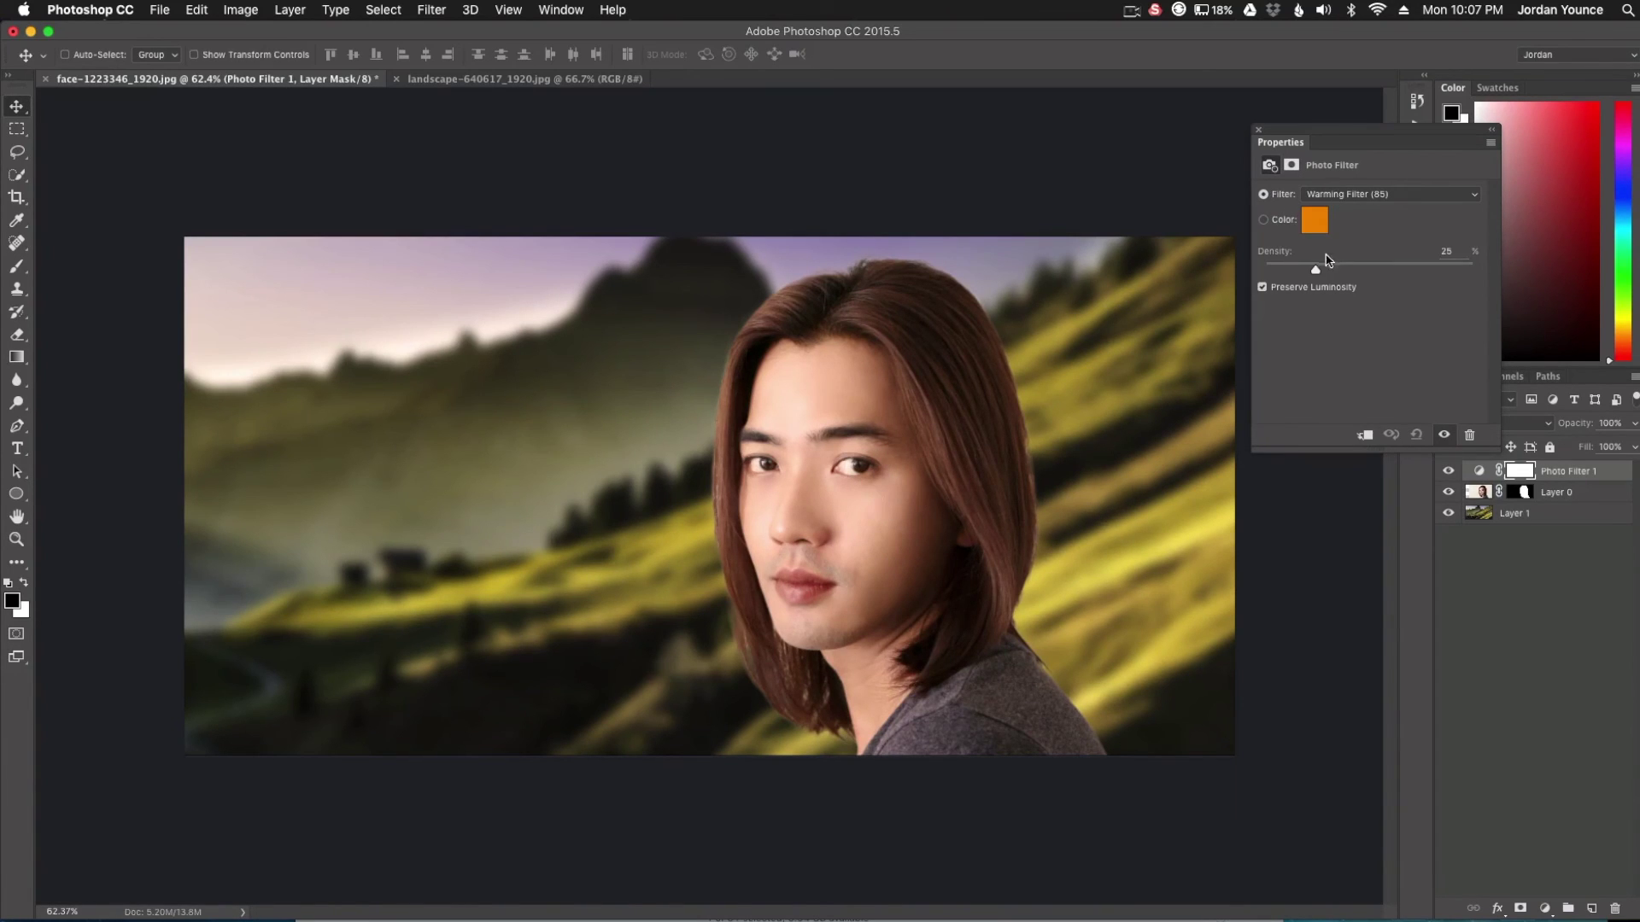
drag(1315, 270, 1324, 271)
- Try Cooling Filter (LBB) and Warming Filter (81), then settle on Warming Filter (85)
click(1331, 195)
click(1340, 254)
click(1356, 204)
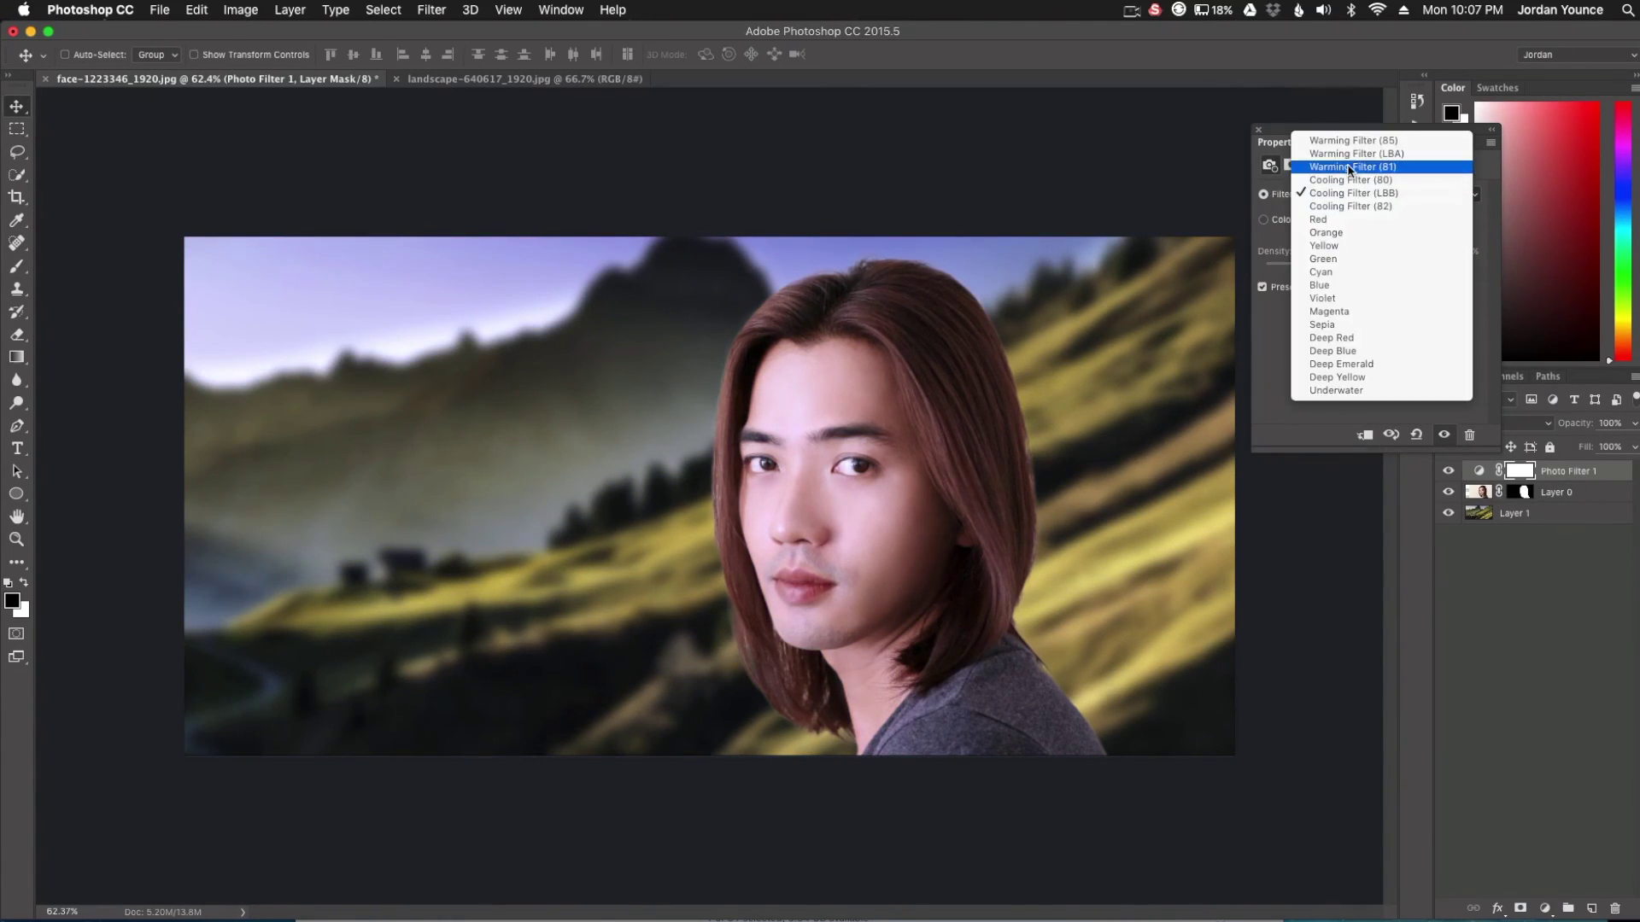
click(1355, 204)
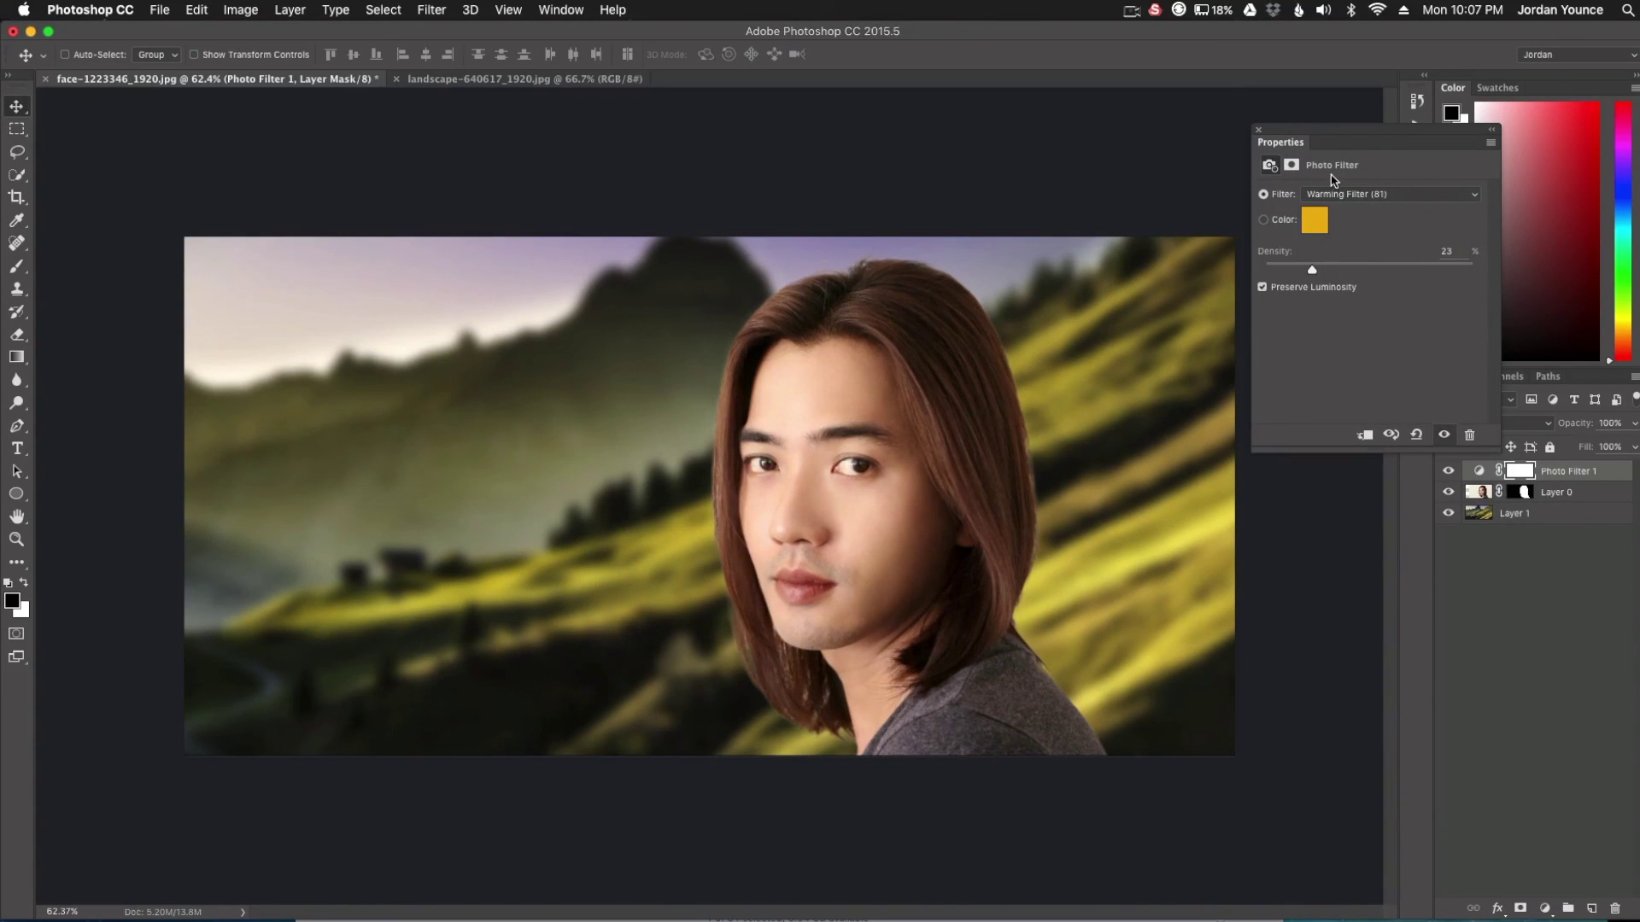
click(1338, 203)
click(1347, 167)
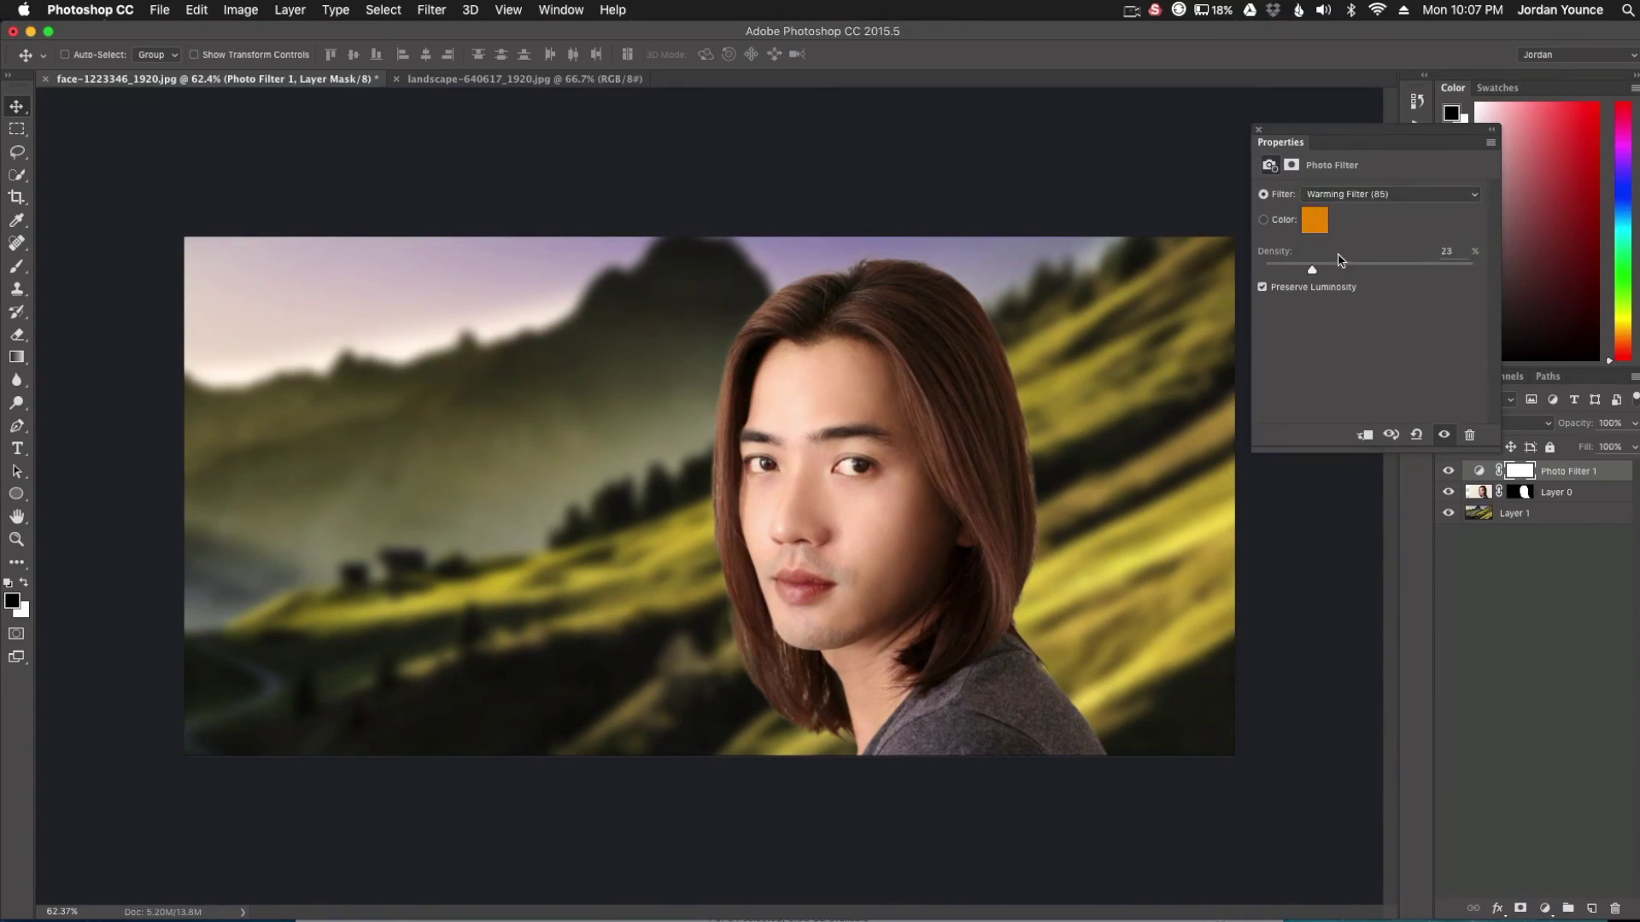